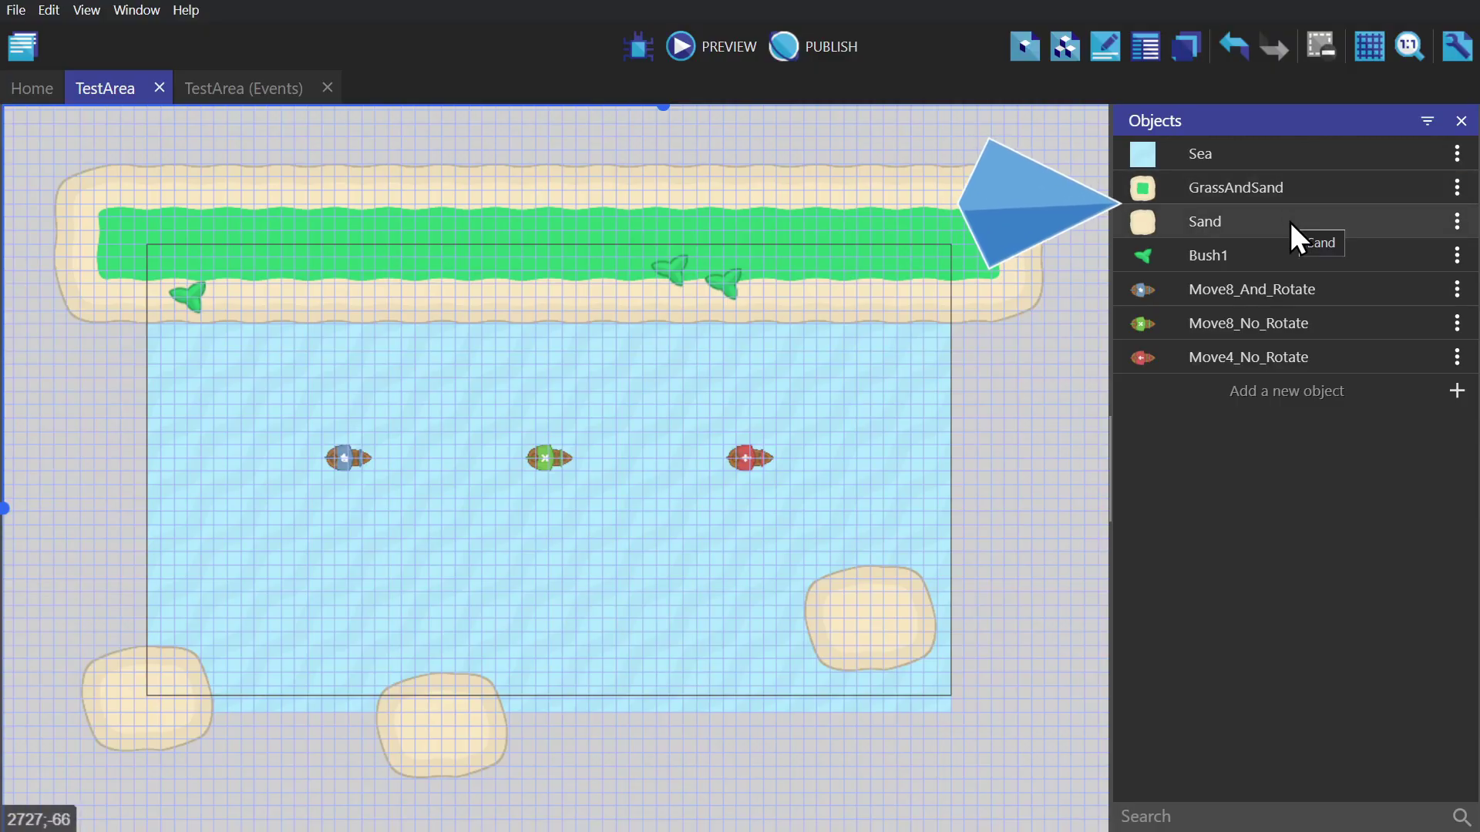
Step: Add the Top-down movement (4 or 8 directions) behavior to the Move8_And_Rotate object
double_click(1295, 290)
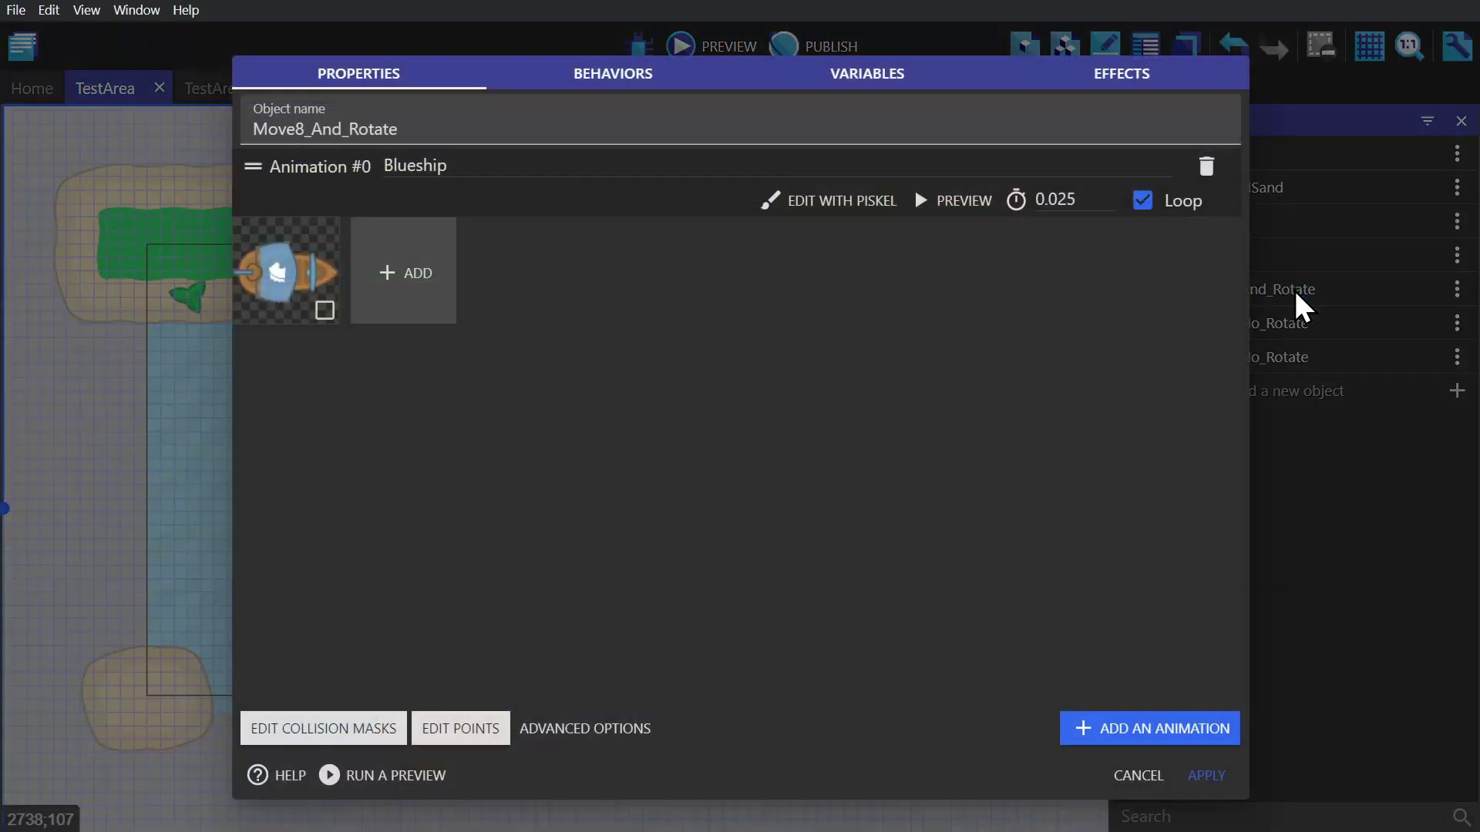
left_click(620, 77)
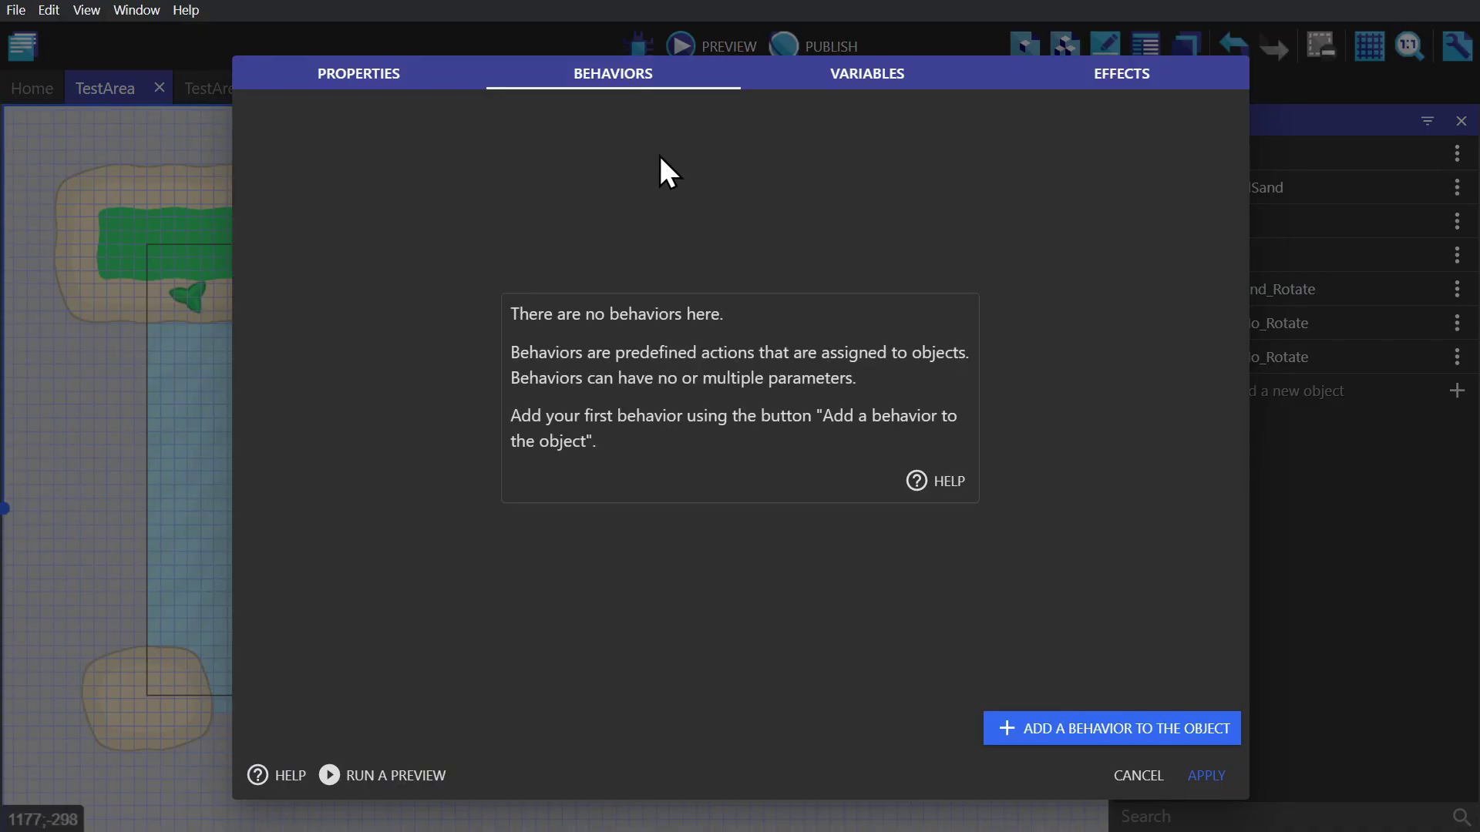
left_click(1106, 728)
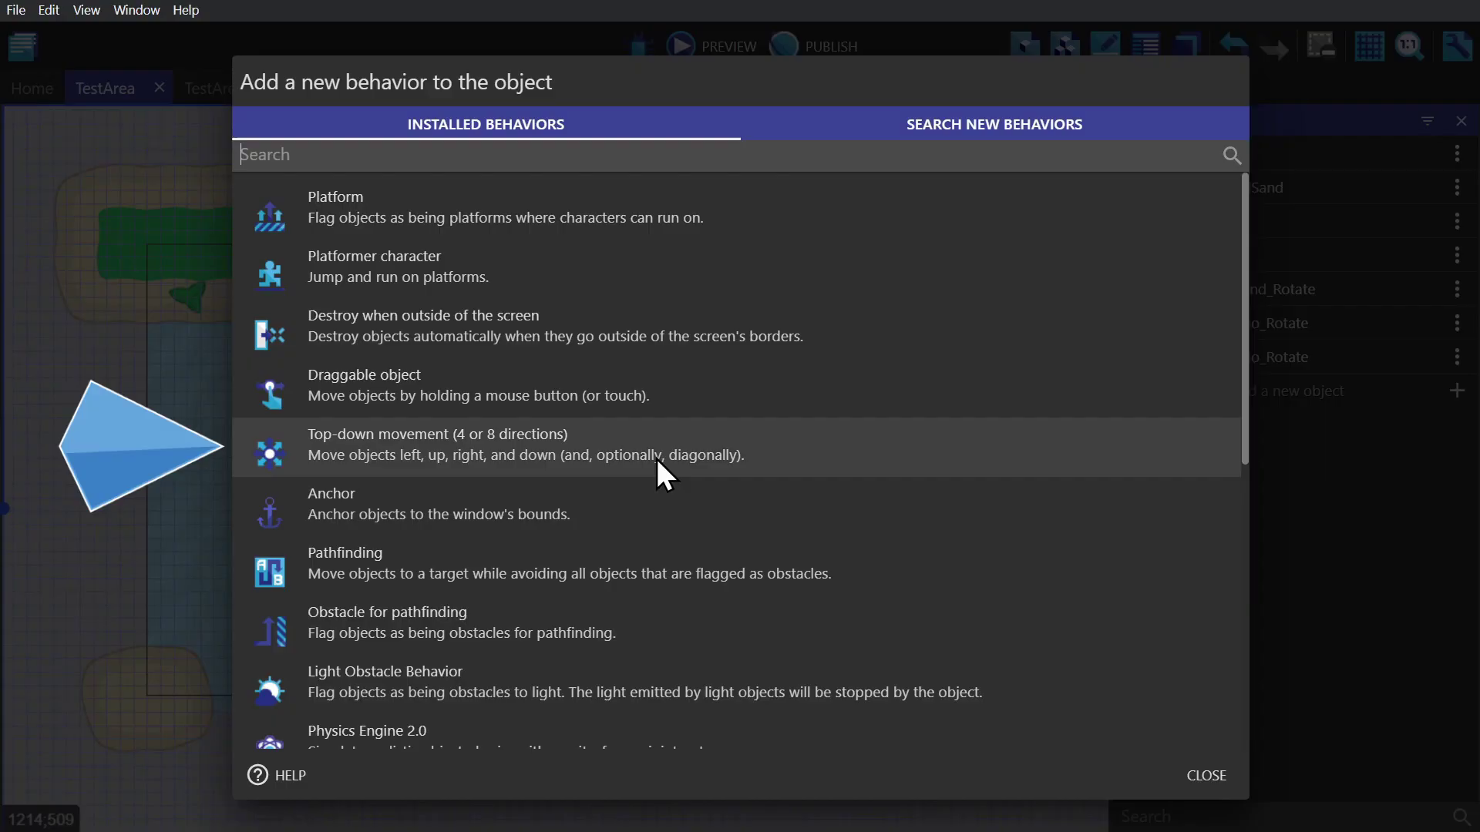
left_click(657, 460)
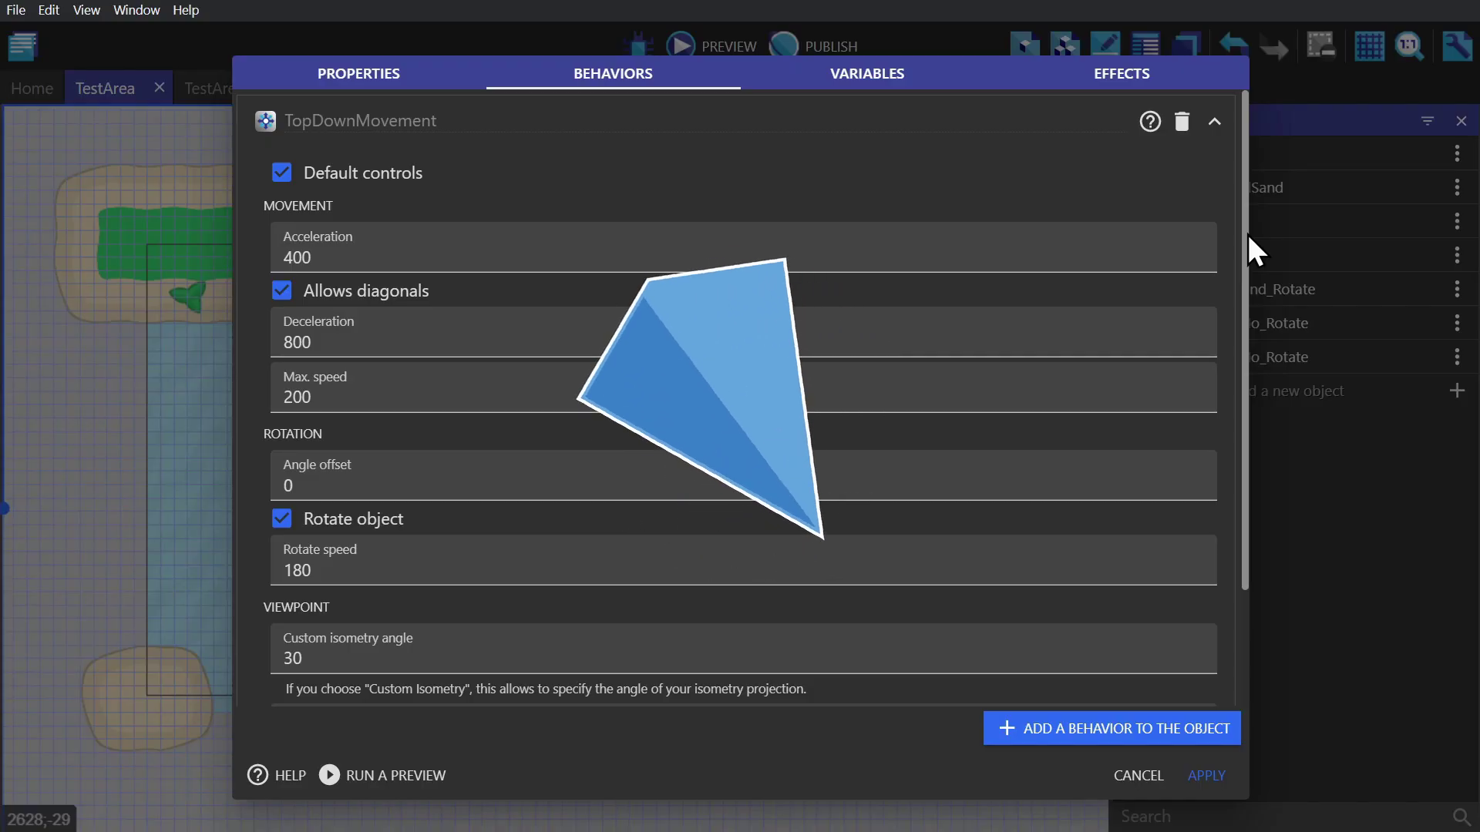
Step: Choose Top-Down as the viewpoint of the movement behavior and apply the changes to the object
left_click_drag(1247, 234, 1273, 382)
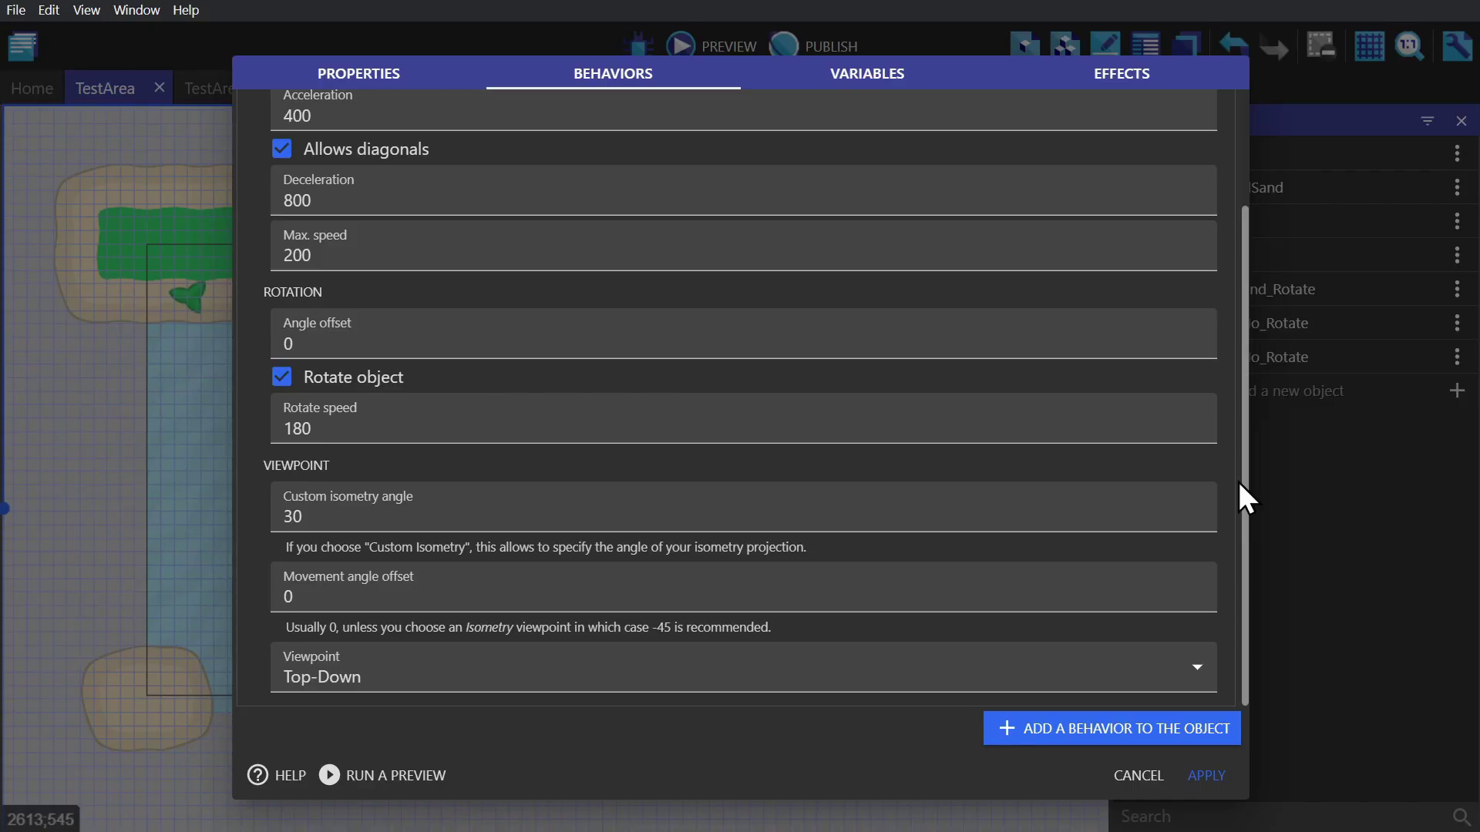
left_click(912, 688)
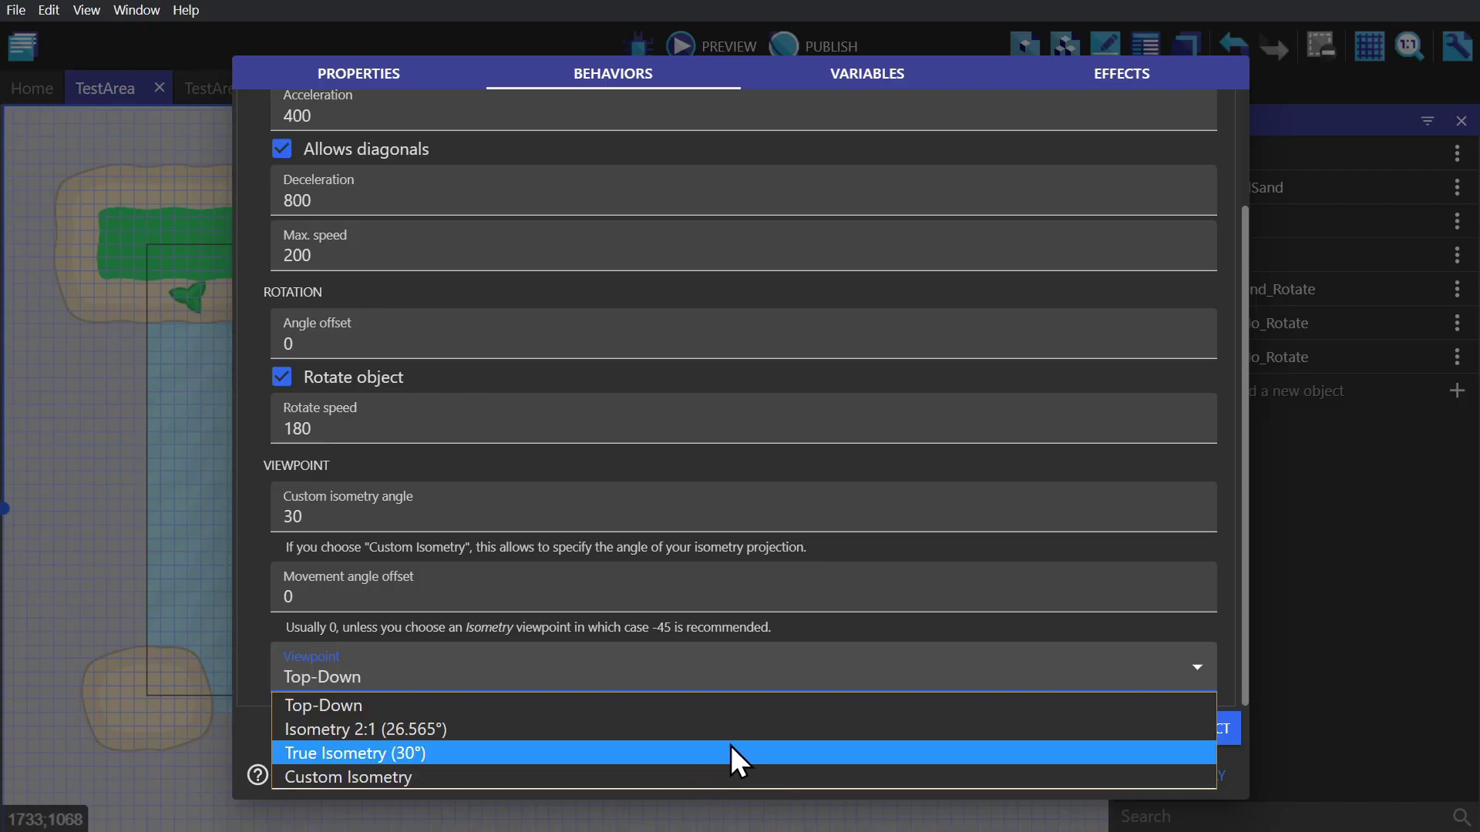
left_click(848, 706)
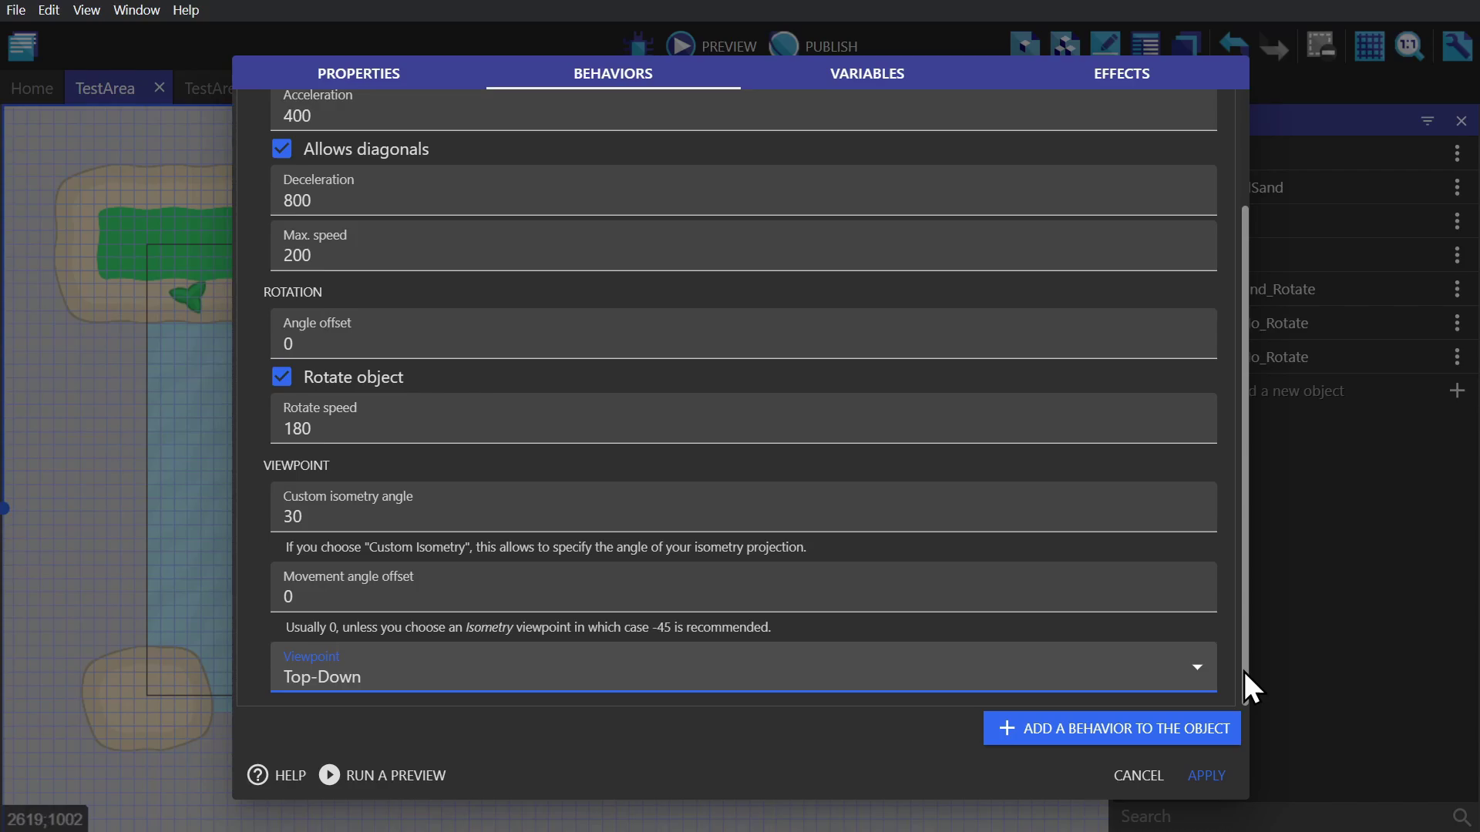
left_click(1208, 775)
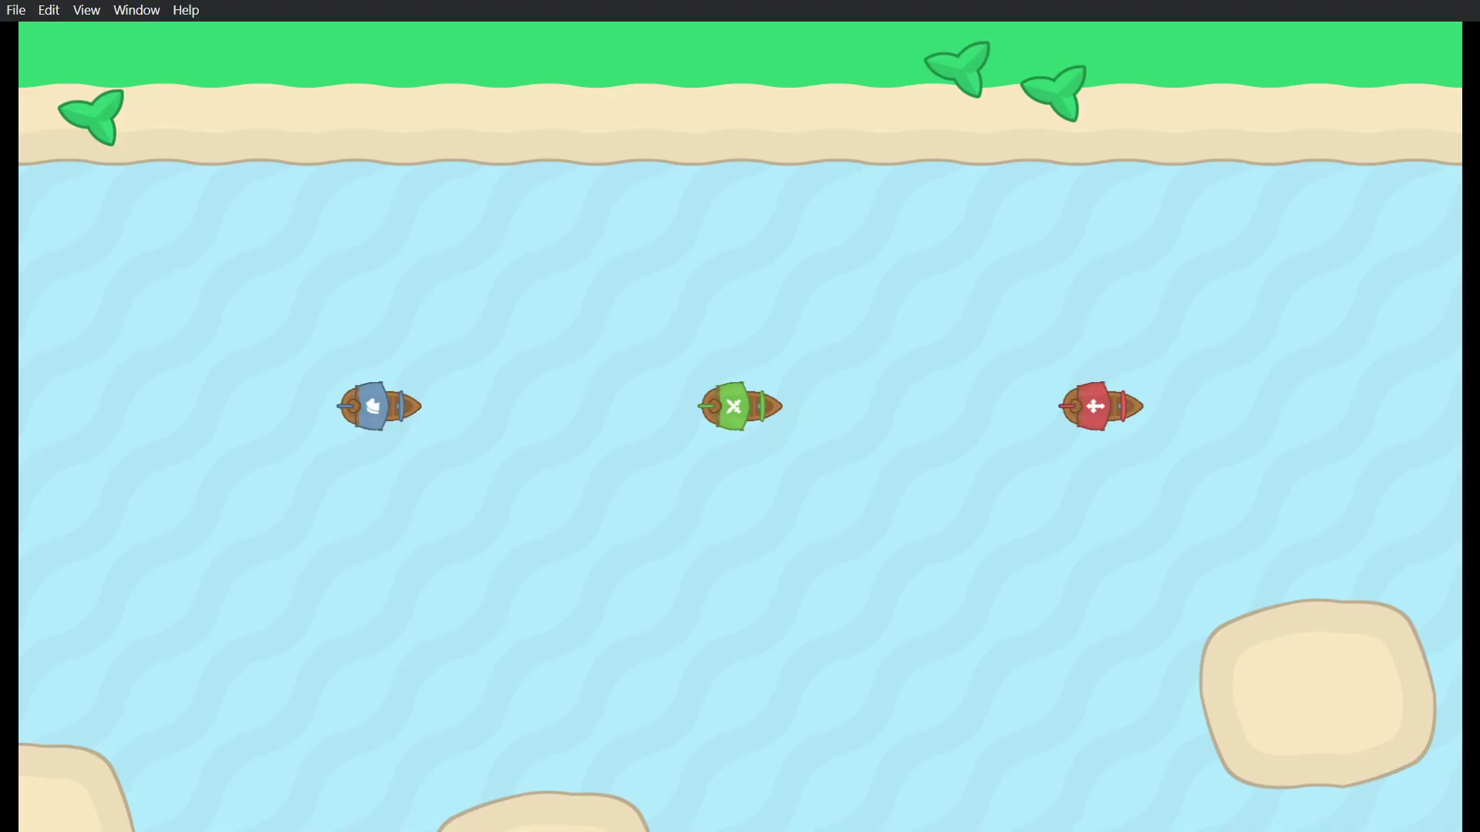
Step: Steer the three ships up, down, sideways and diagonally in the preview to test their movement, including across the sand island
key("Up")
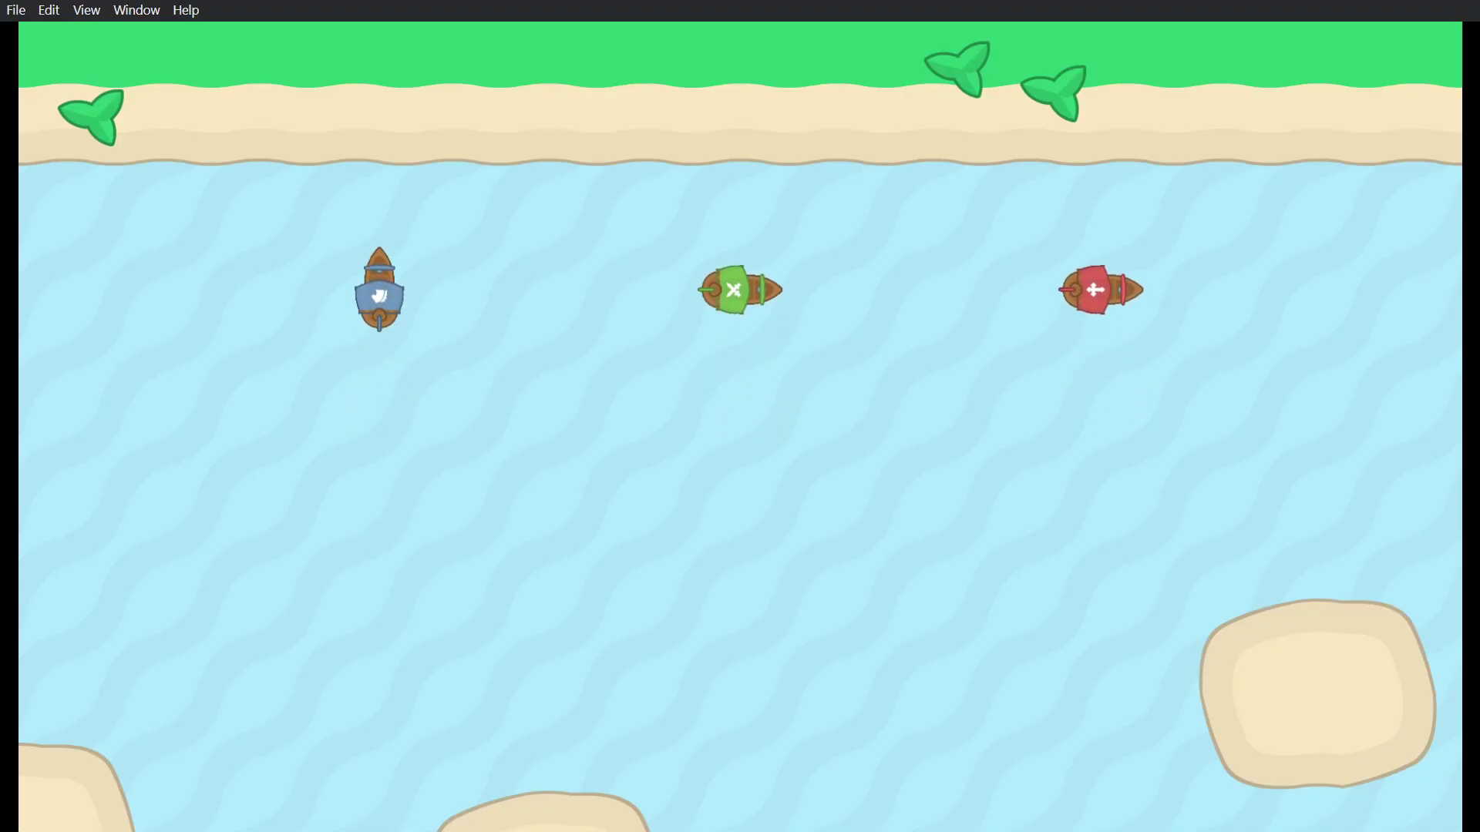
key("Down")
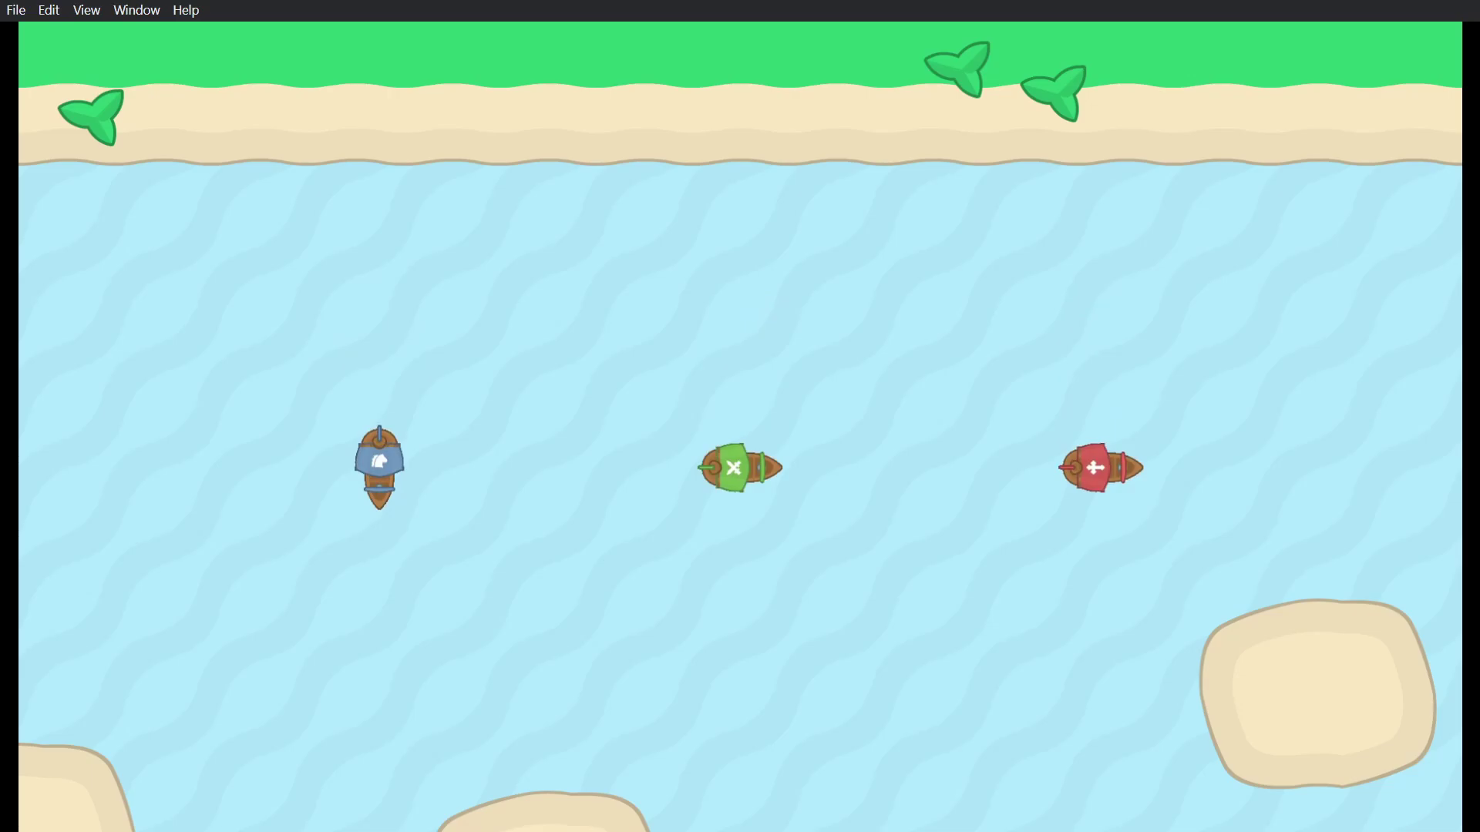
key("Left")
key("Up")
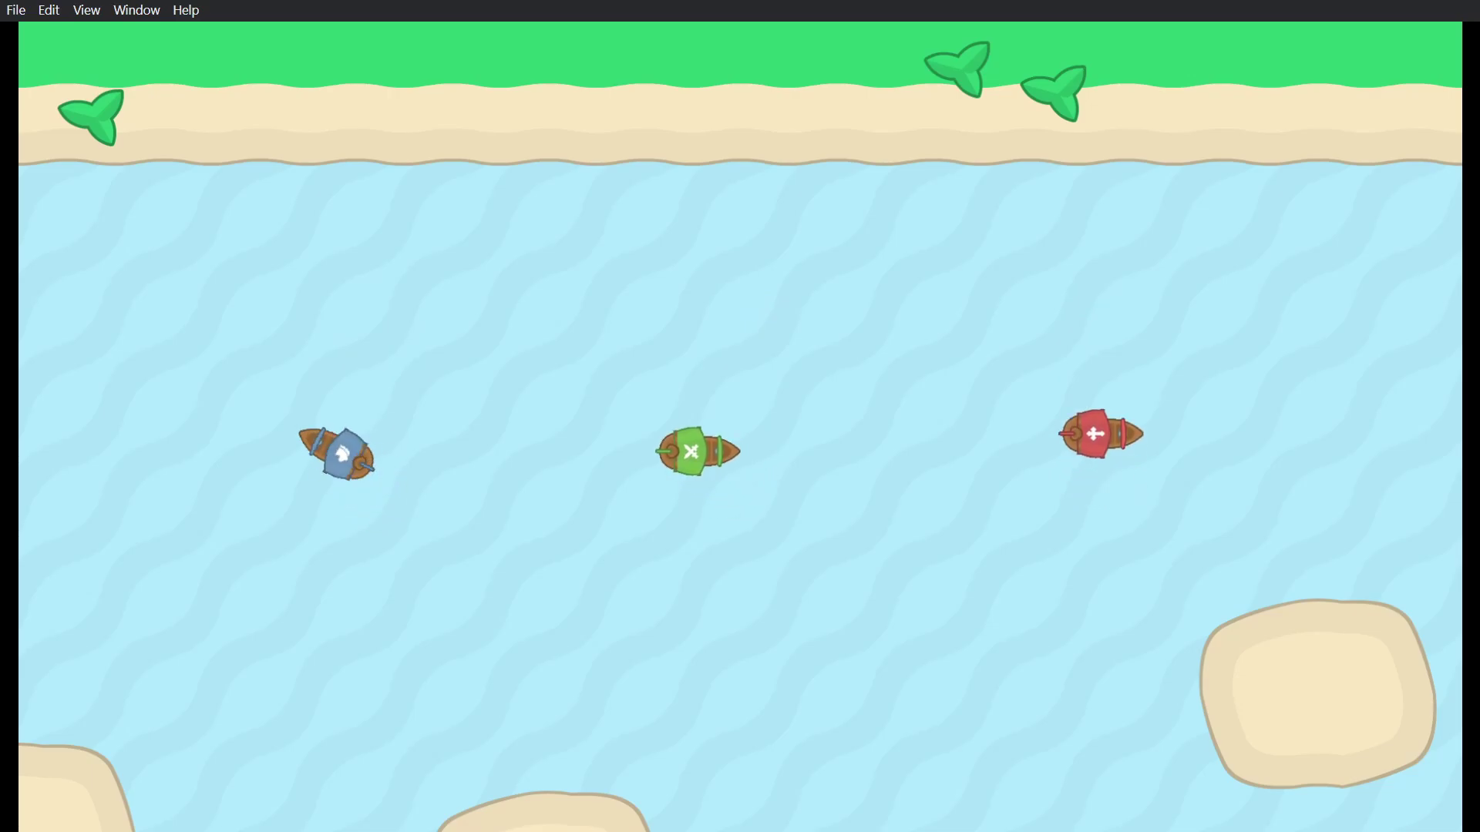
key("Left")
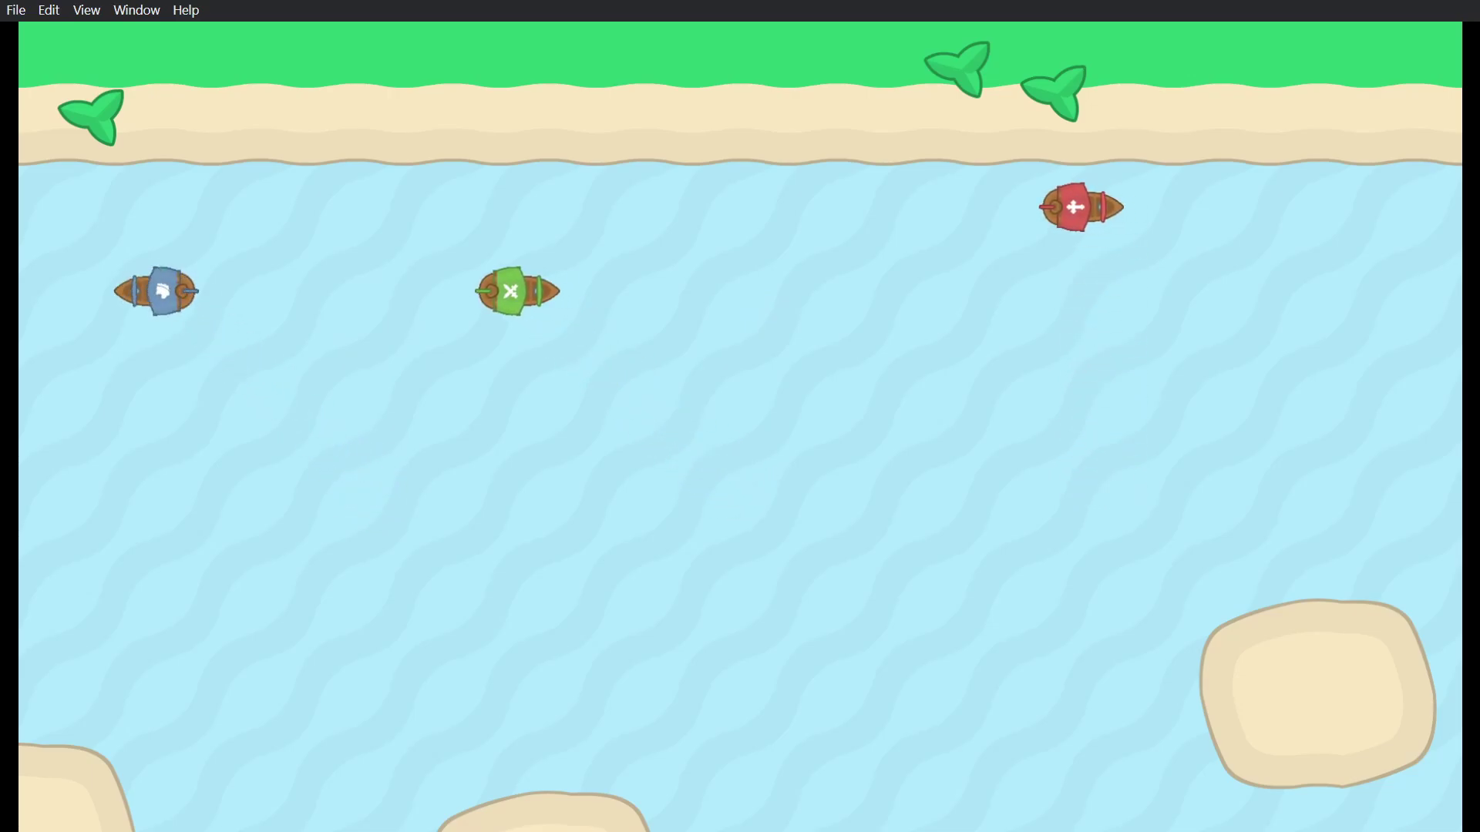
key("Right")
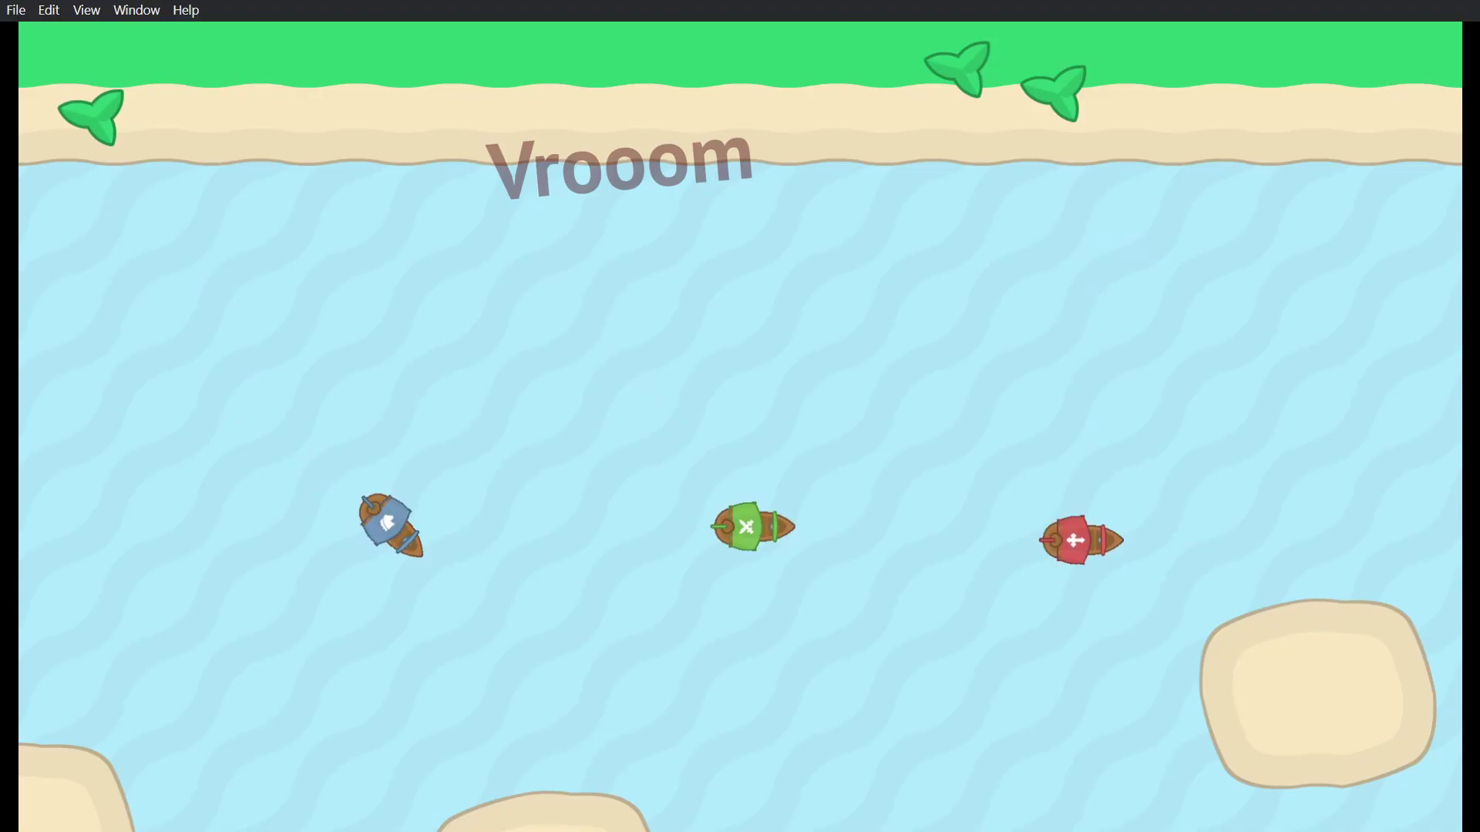
key("Up")
key("Left")
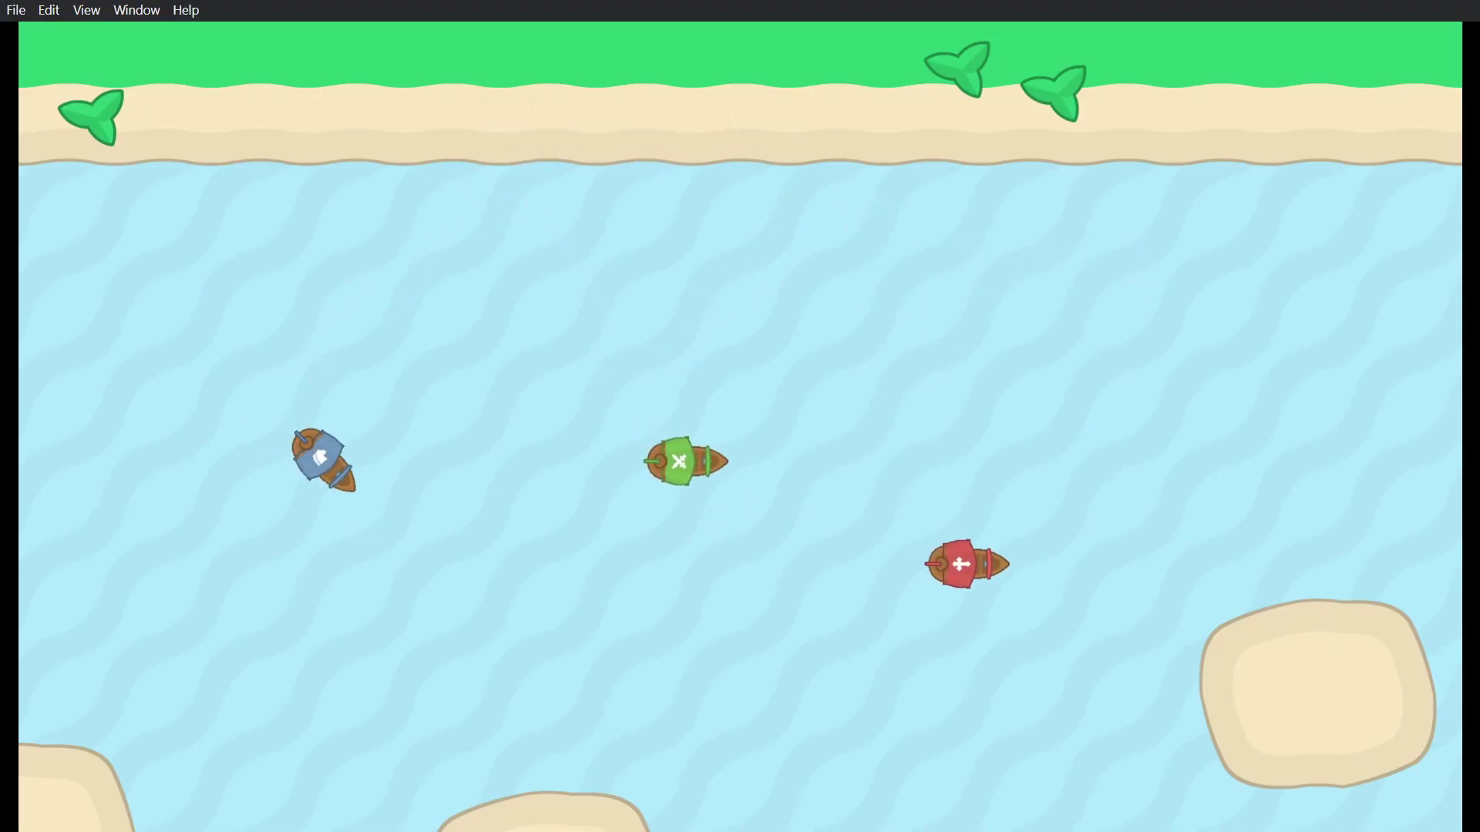
key("Up")
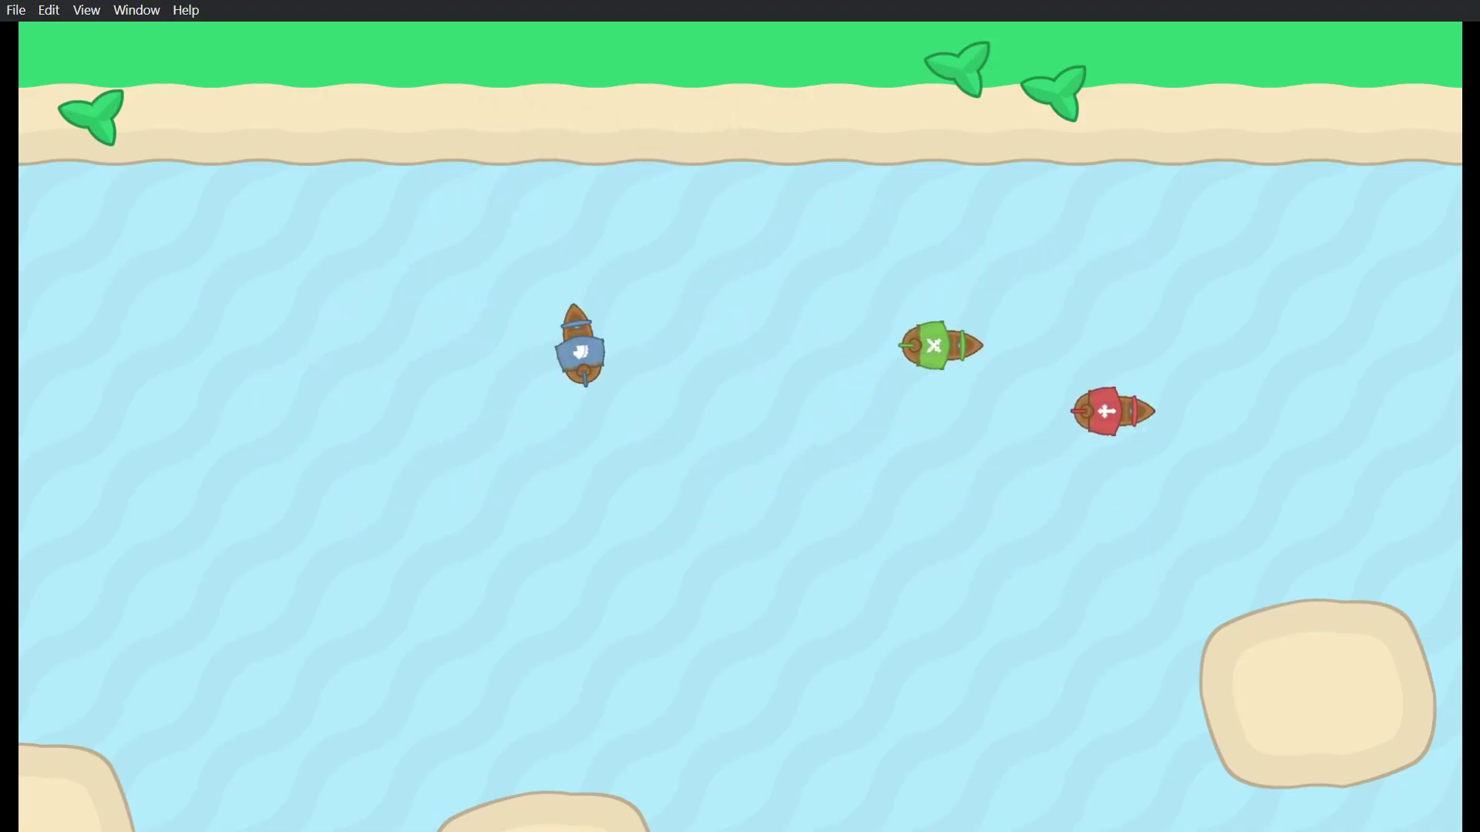
key("Left")
key("Right")
key("Up")
key("Left")
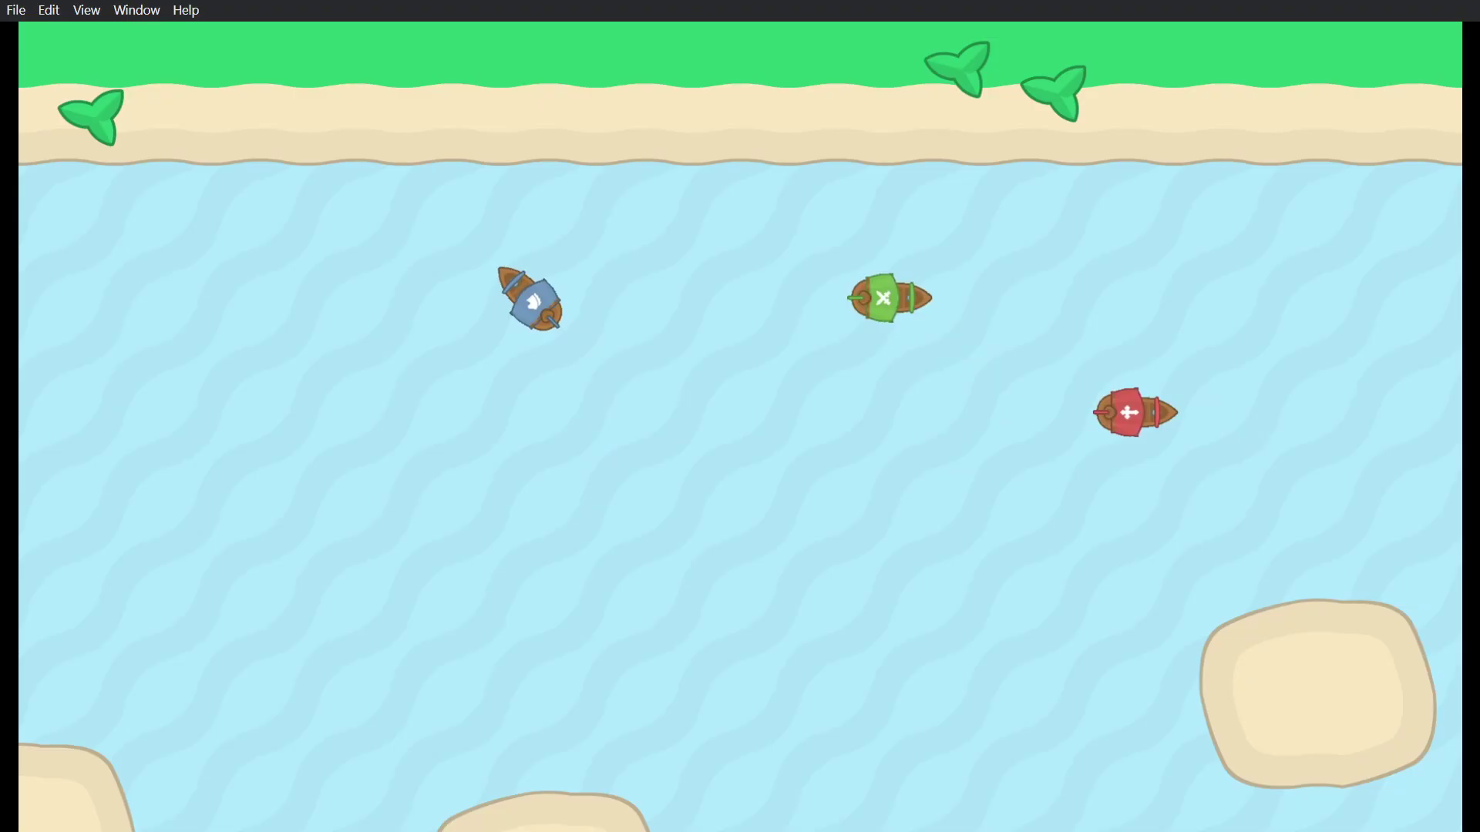
key("Down")
key("Right")
key("Up")
key("Down")
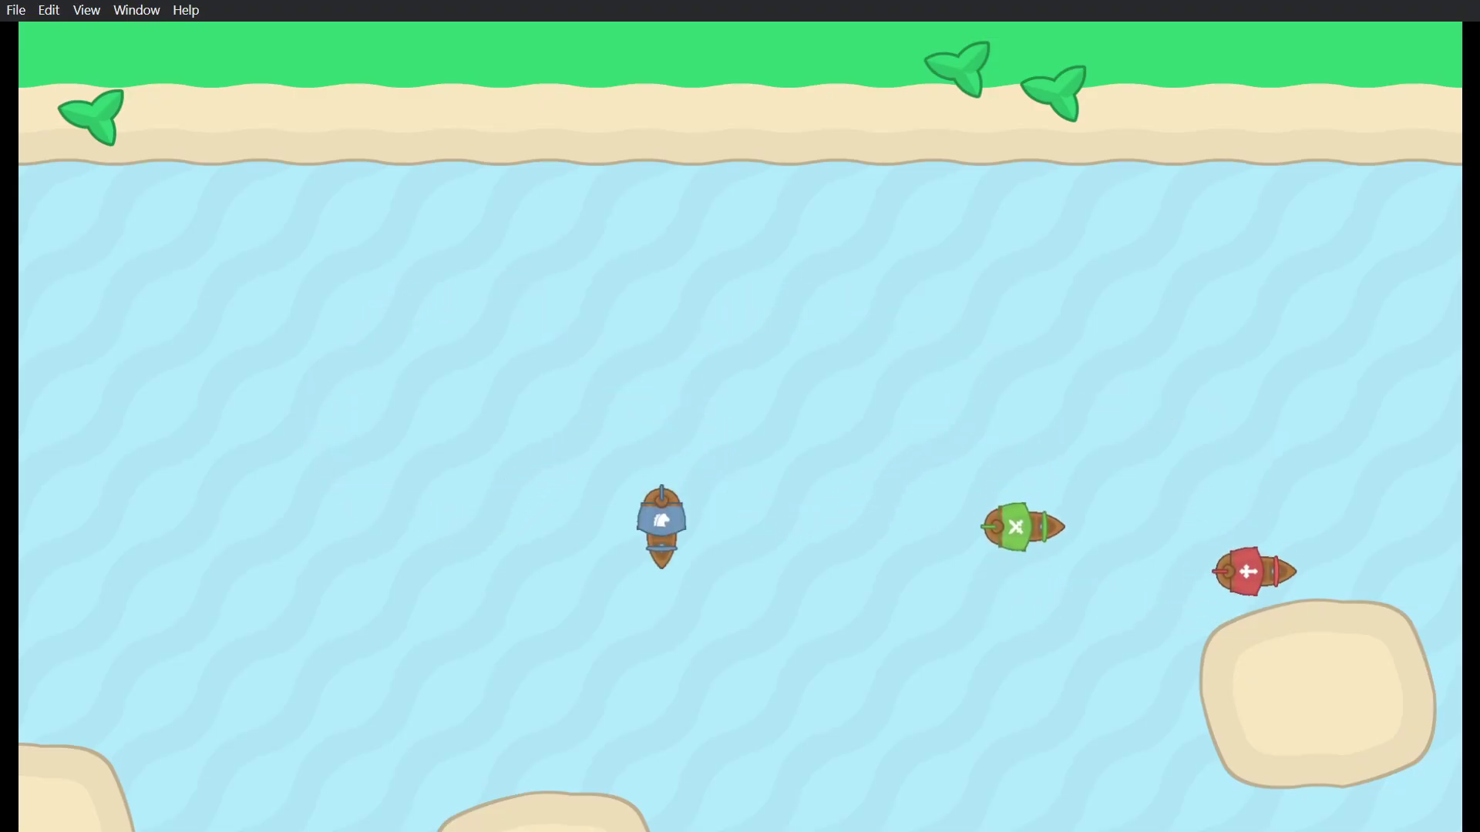
key("Right")
key("Down")
key("Up")
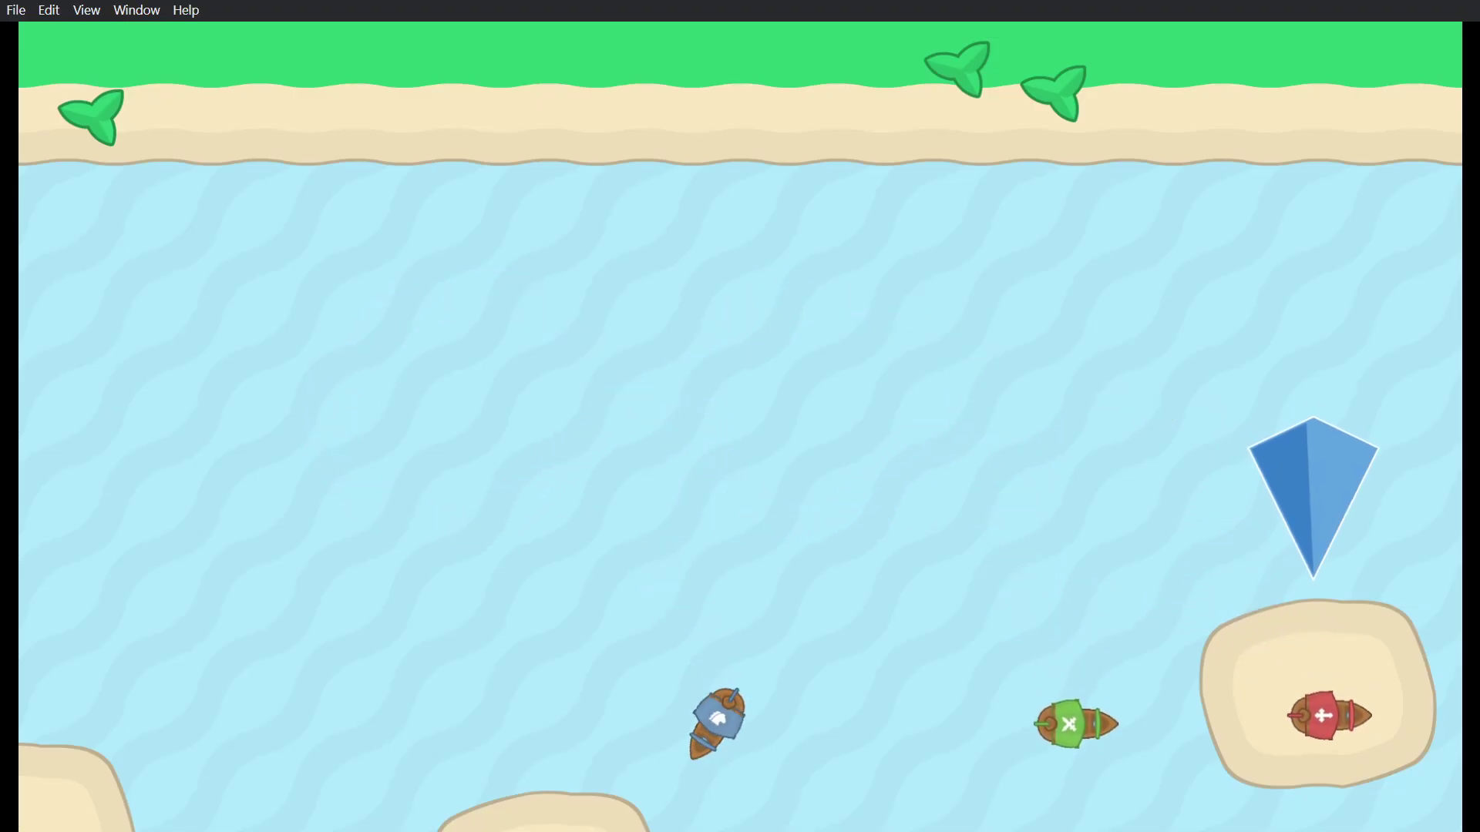
key("Right")
key("Down")
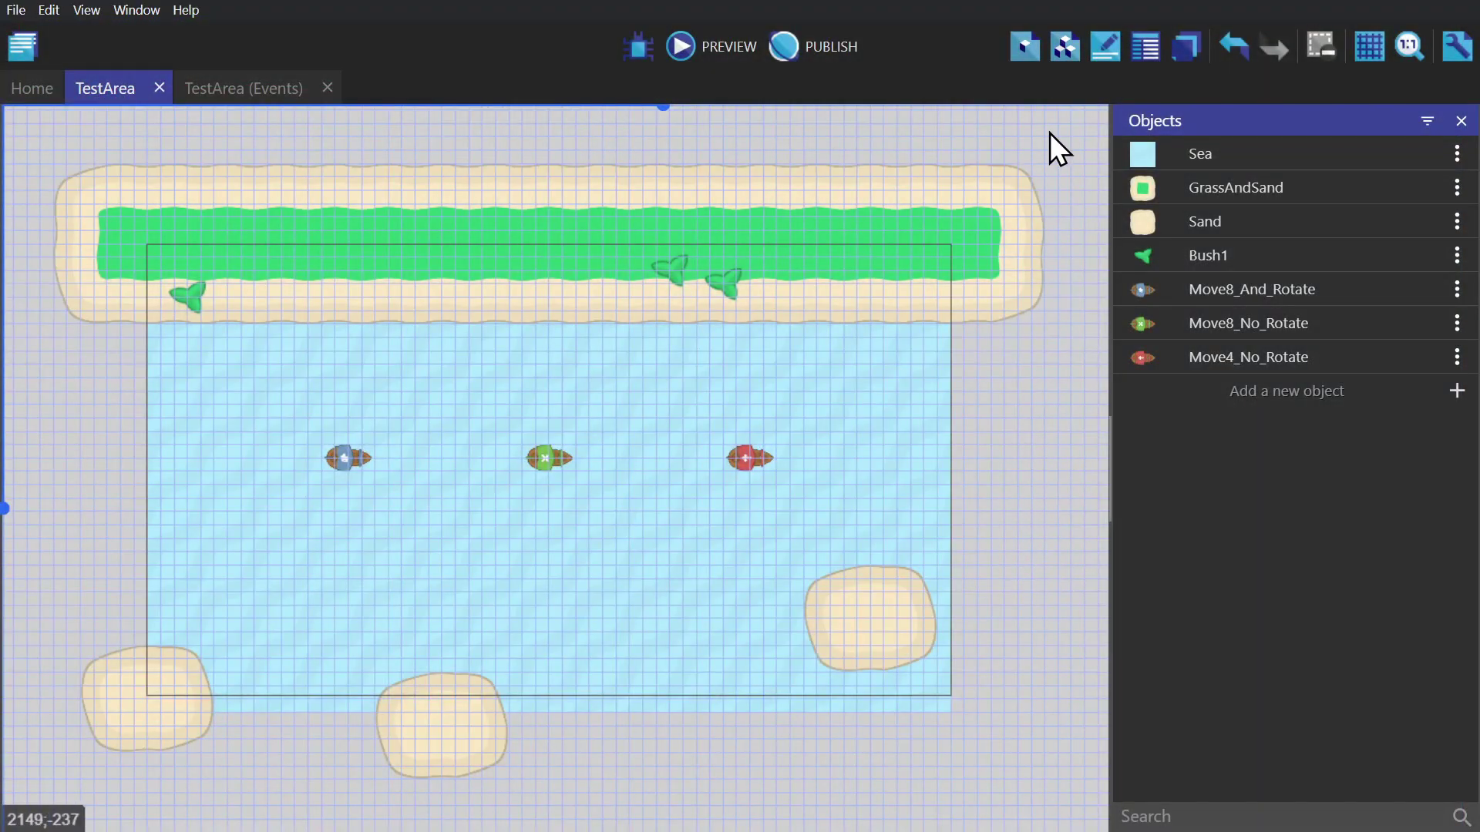
Step: Create an object group named Ships in the TestArea scene
left_click(1064, 49)
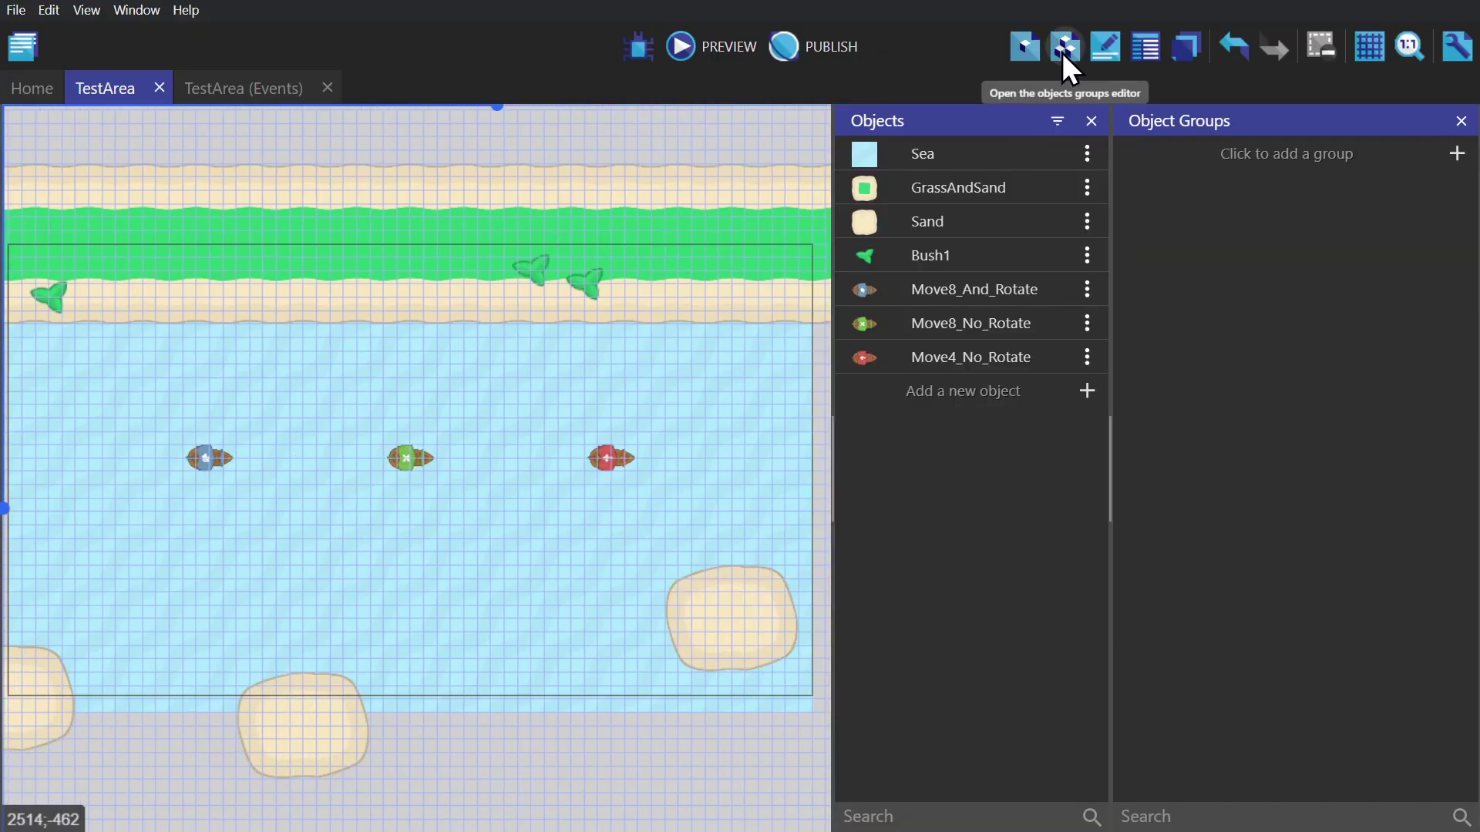
left_click(1256, 159)
right_click(1181, 151)
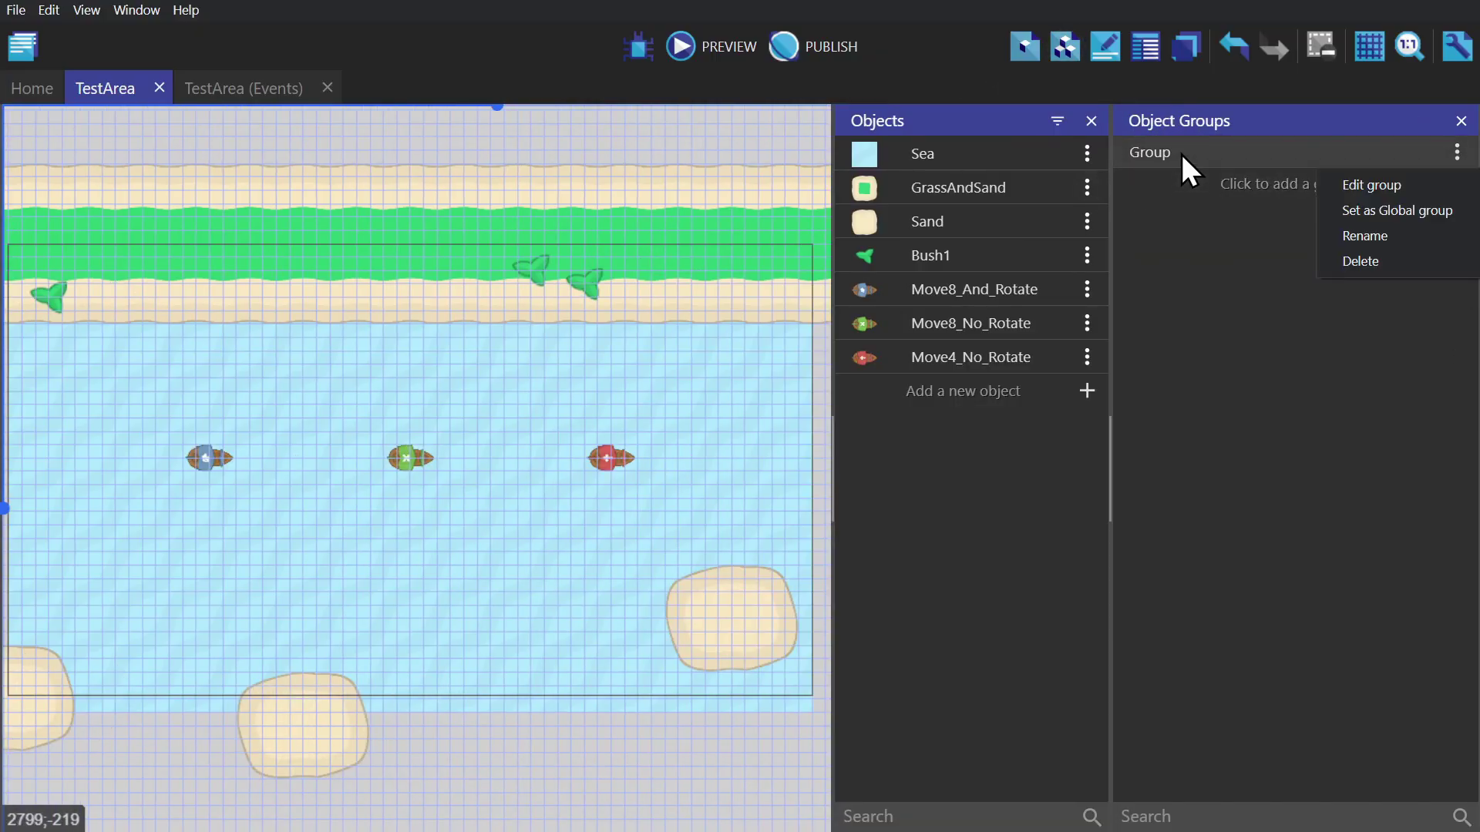
left_click(1369, 236)
type("Ships")
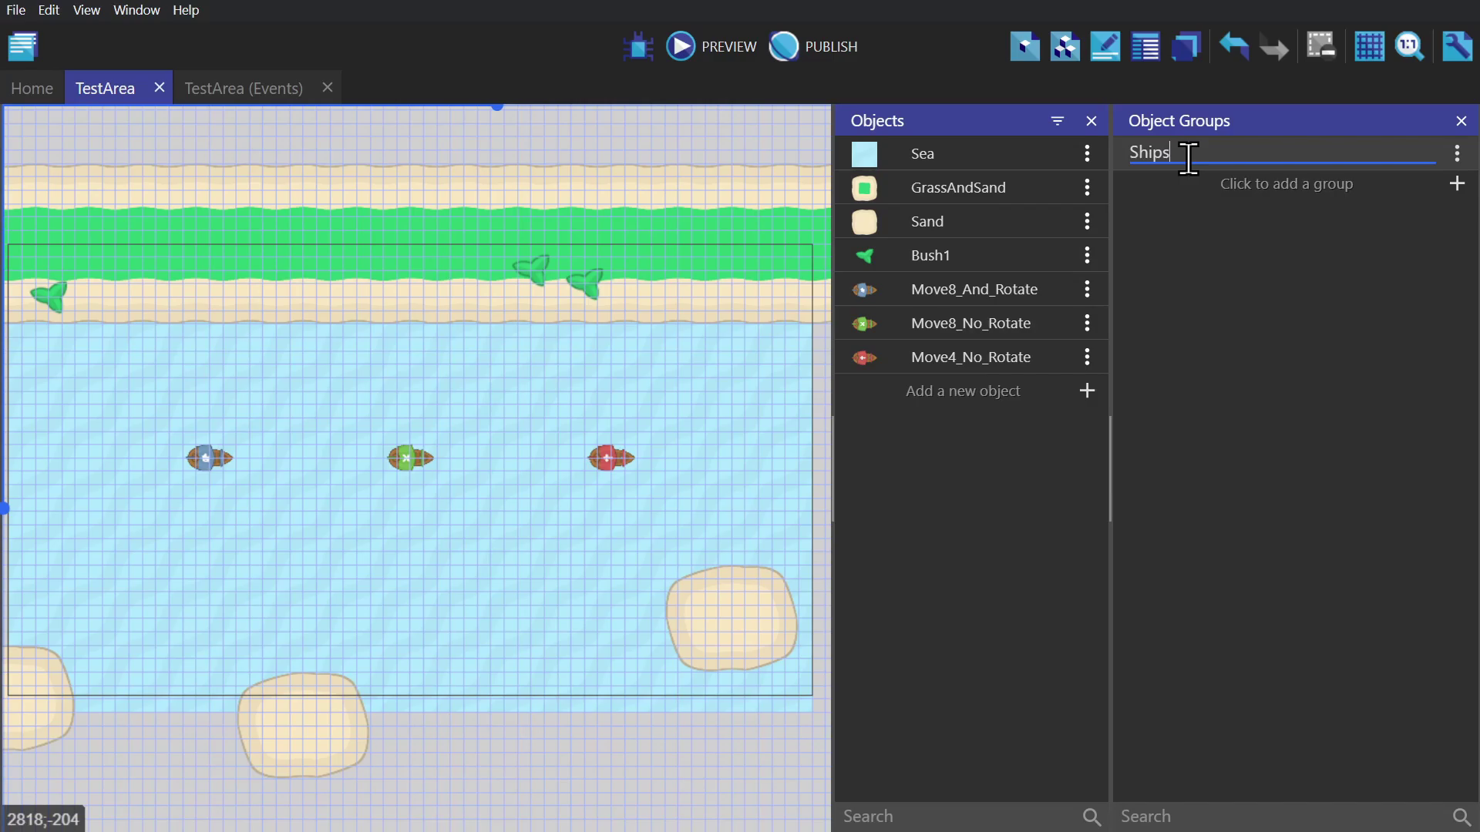
key("Return")
Step: Create a second object group named Land
left_click(1258, 185)
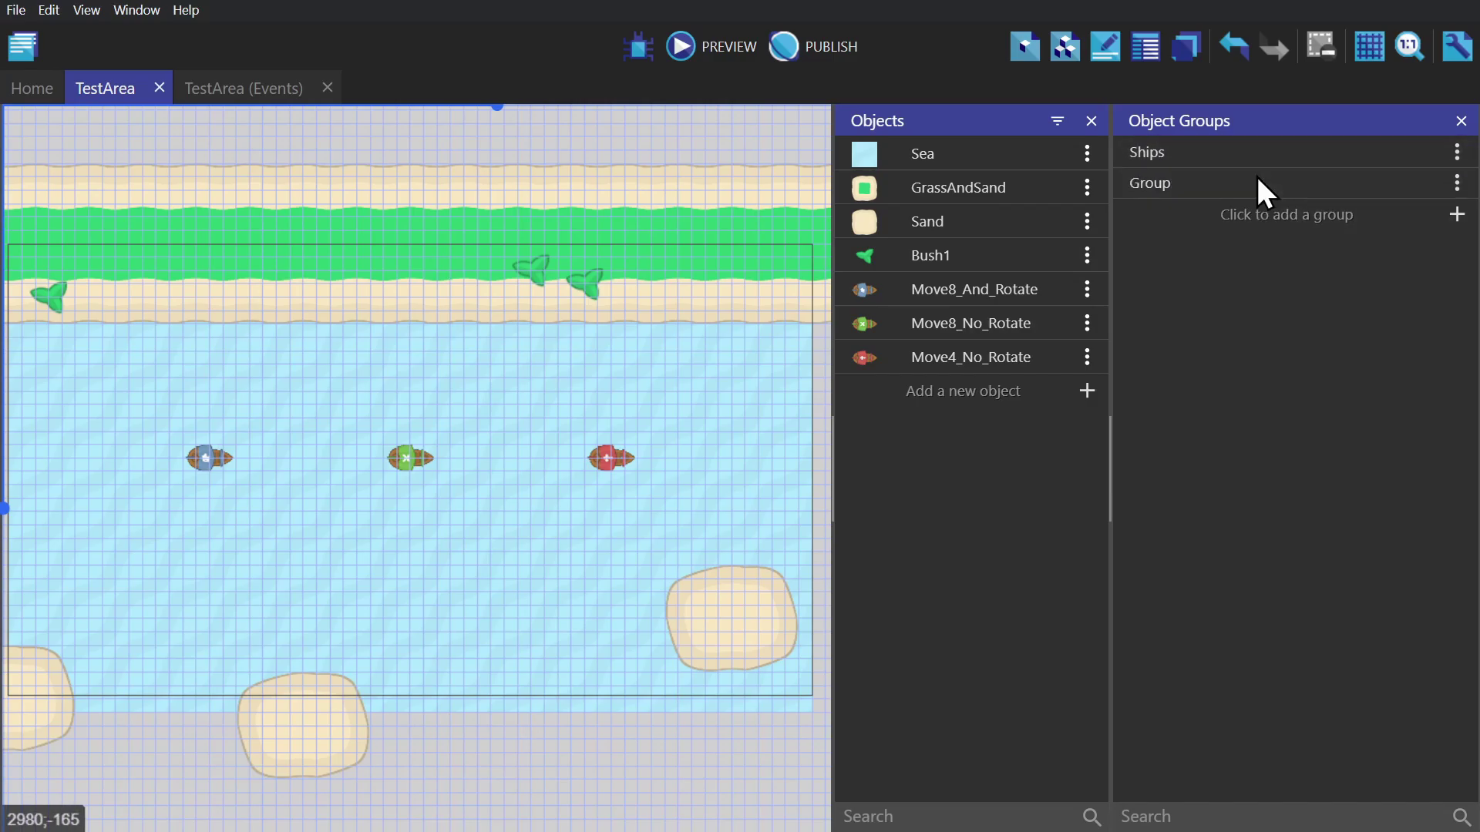
right_click(1224, 183)
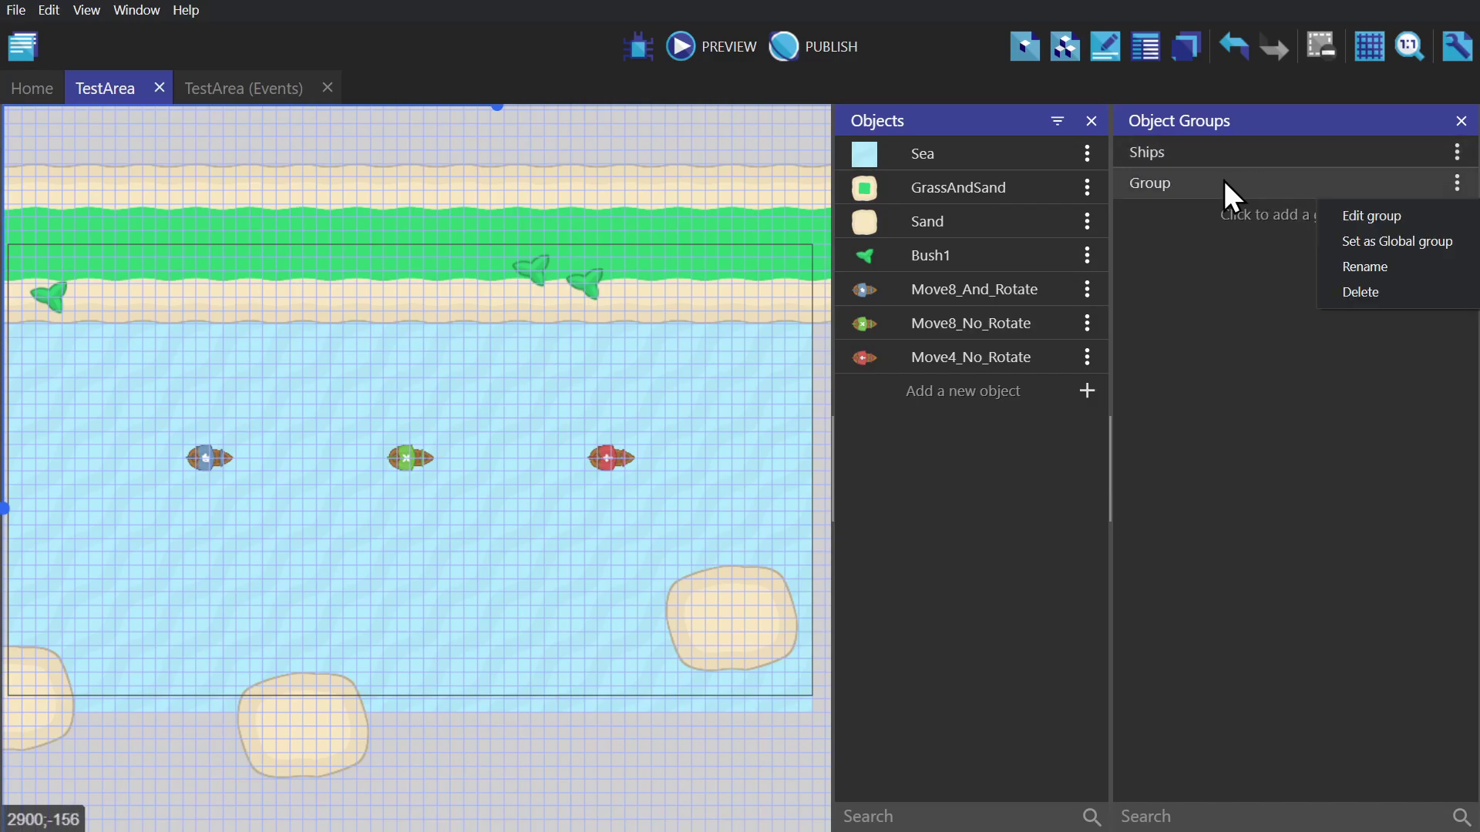
left_click(1376, 266)
type("Land")
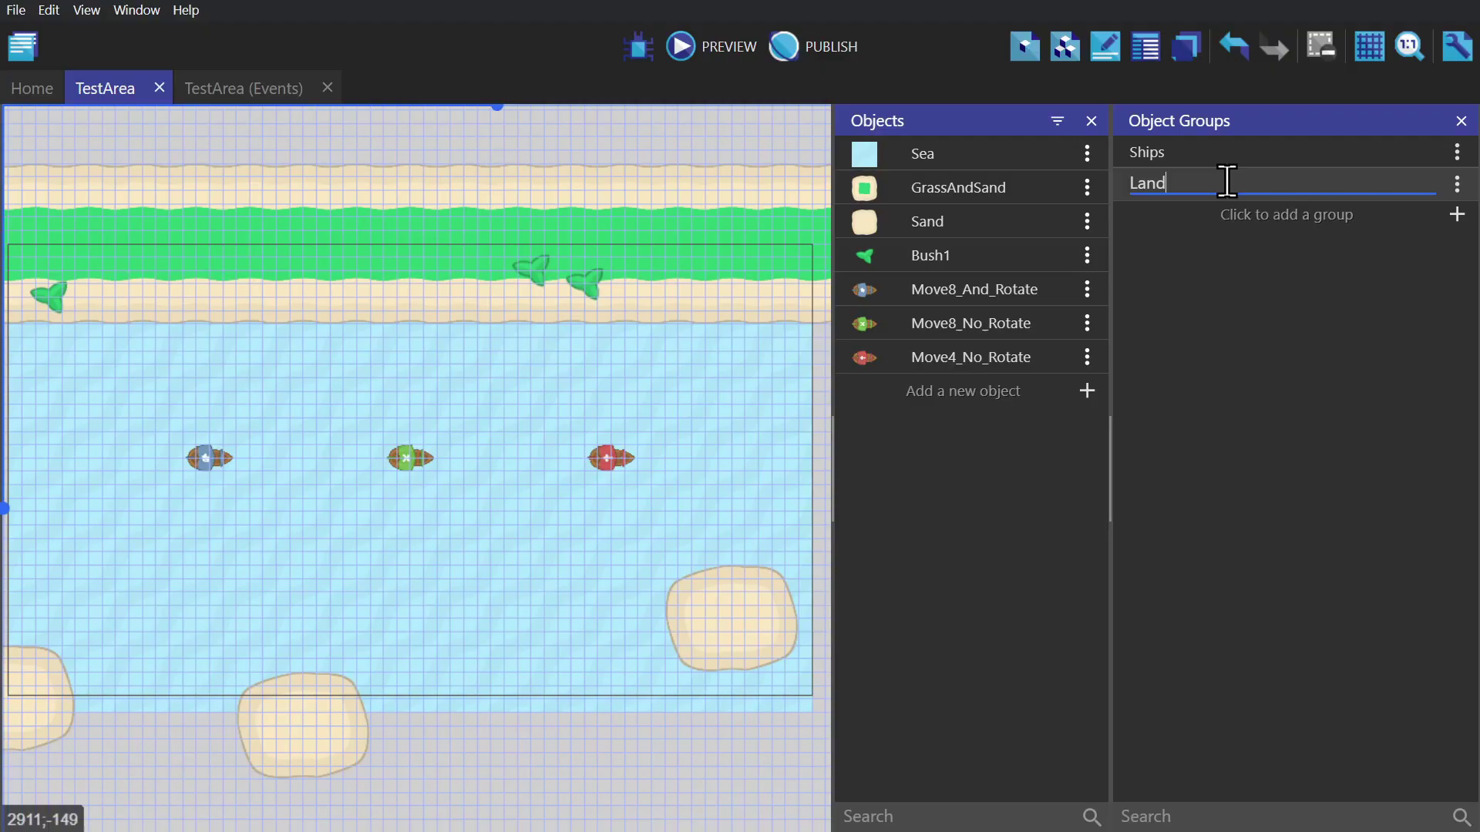
key("Return")
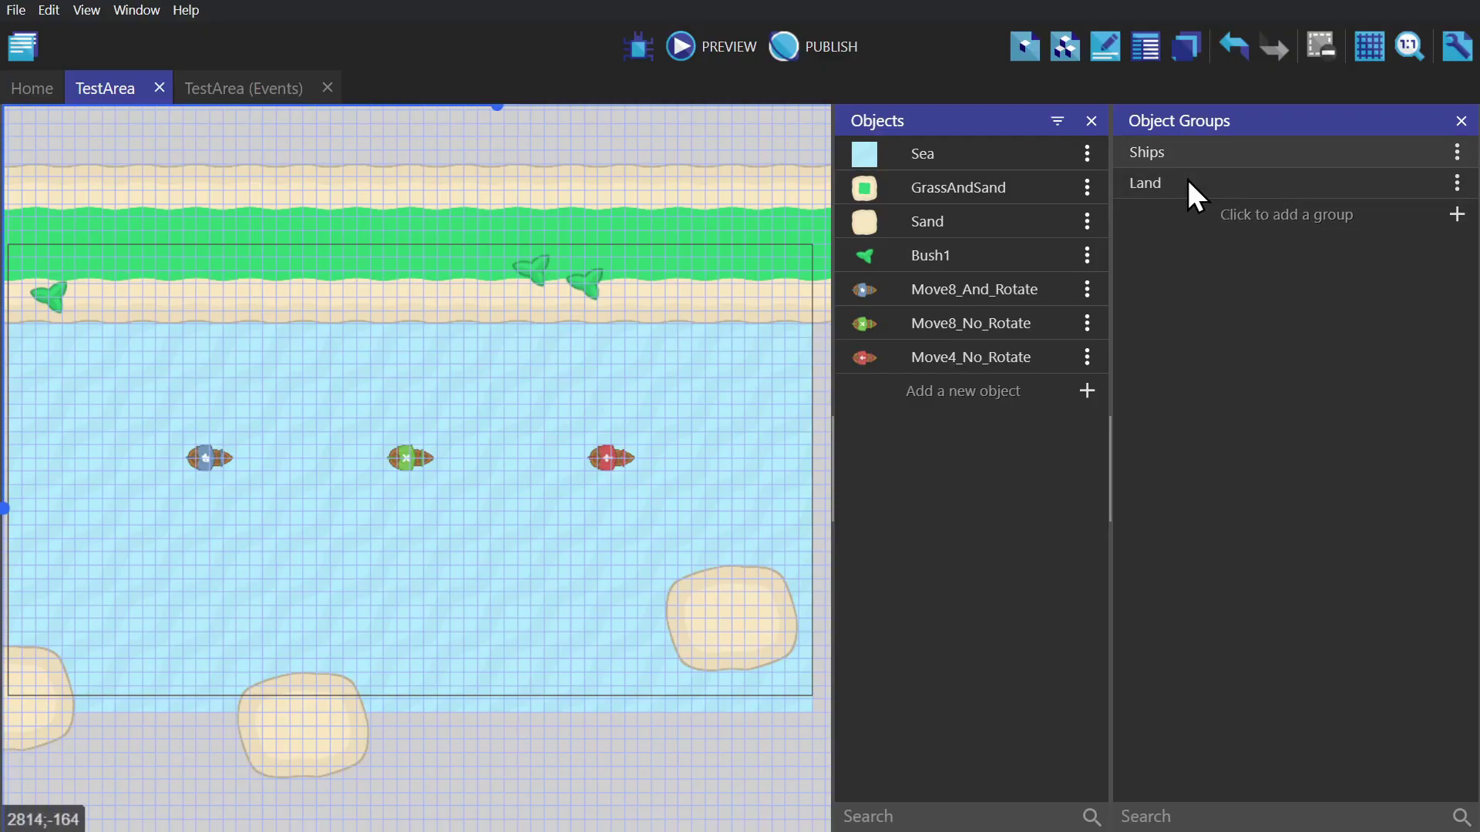
left_click(1186, 183)
left_click(724, 463)
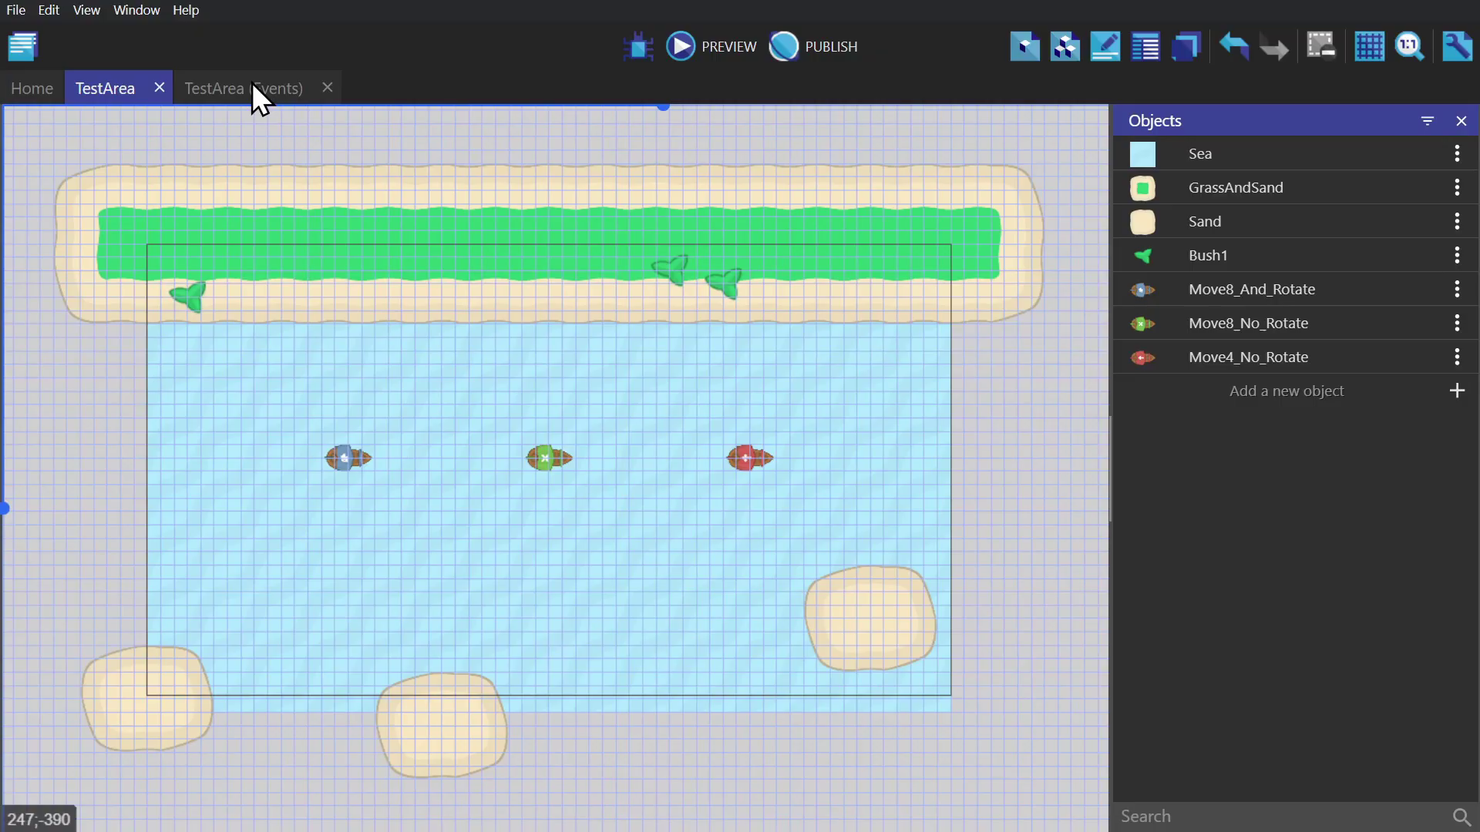
Step: Find the Separate objects action for the empty event in the TestArea event sheet
left_click(254, 86)
left_click(609, 123)
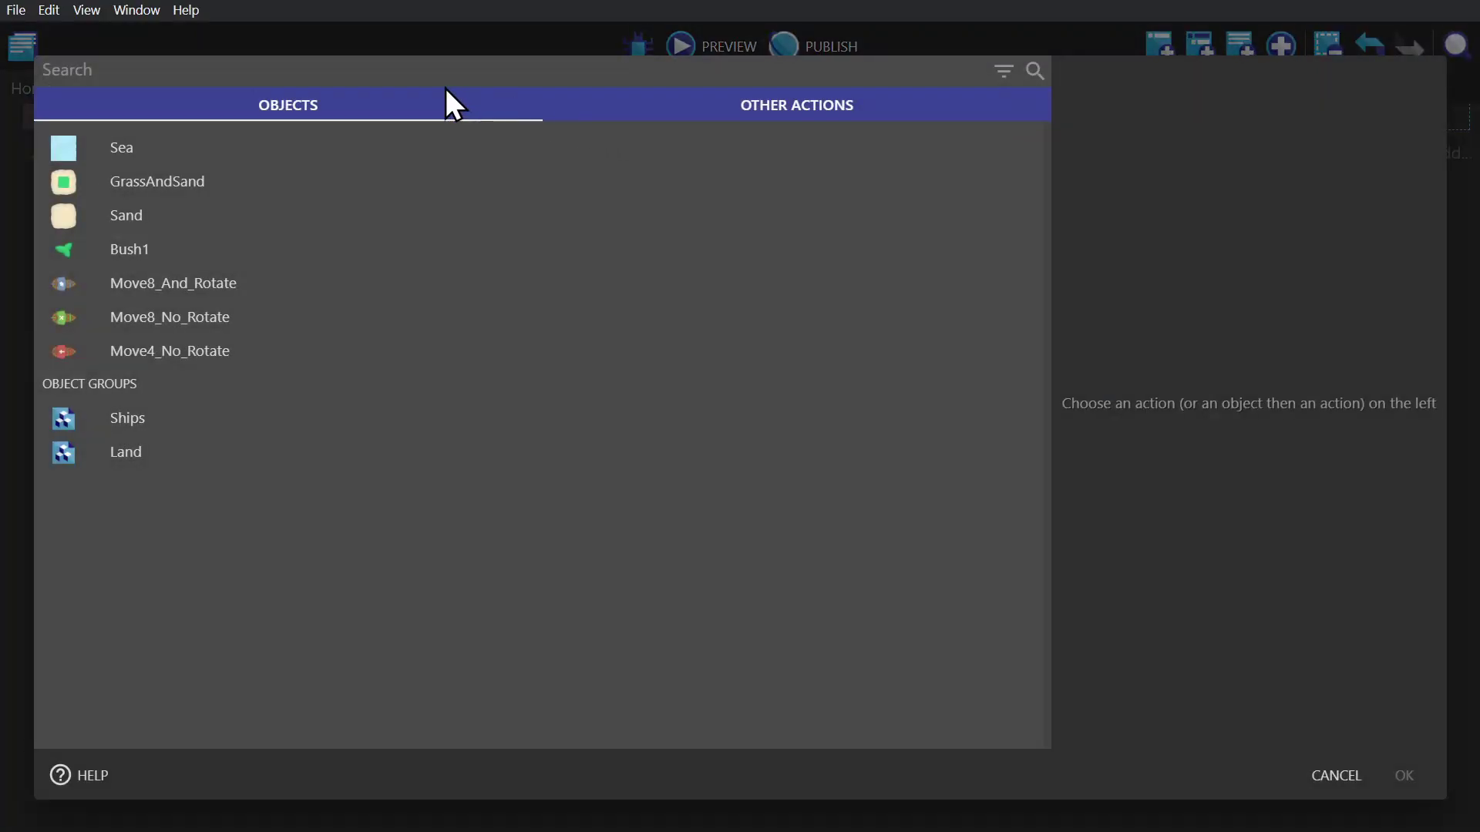
type("separ")
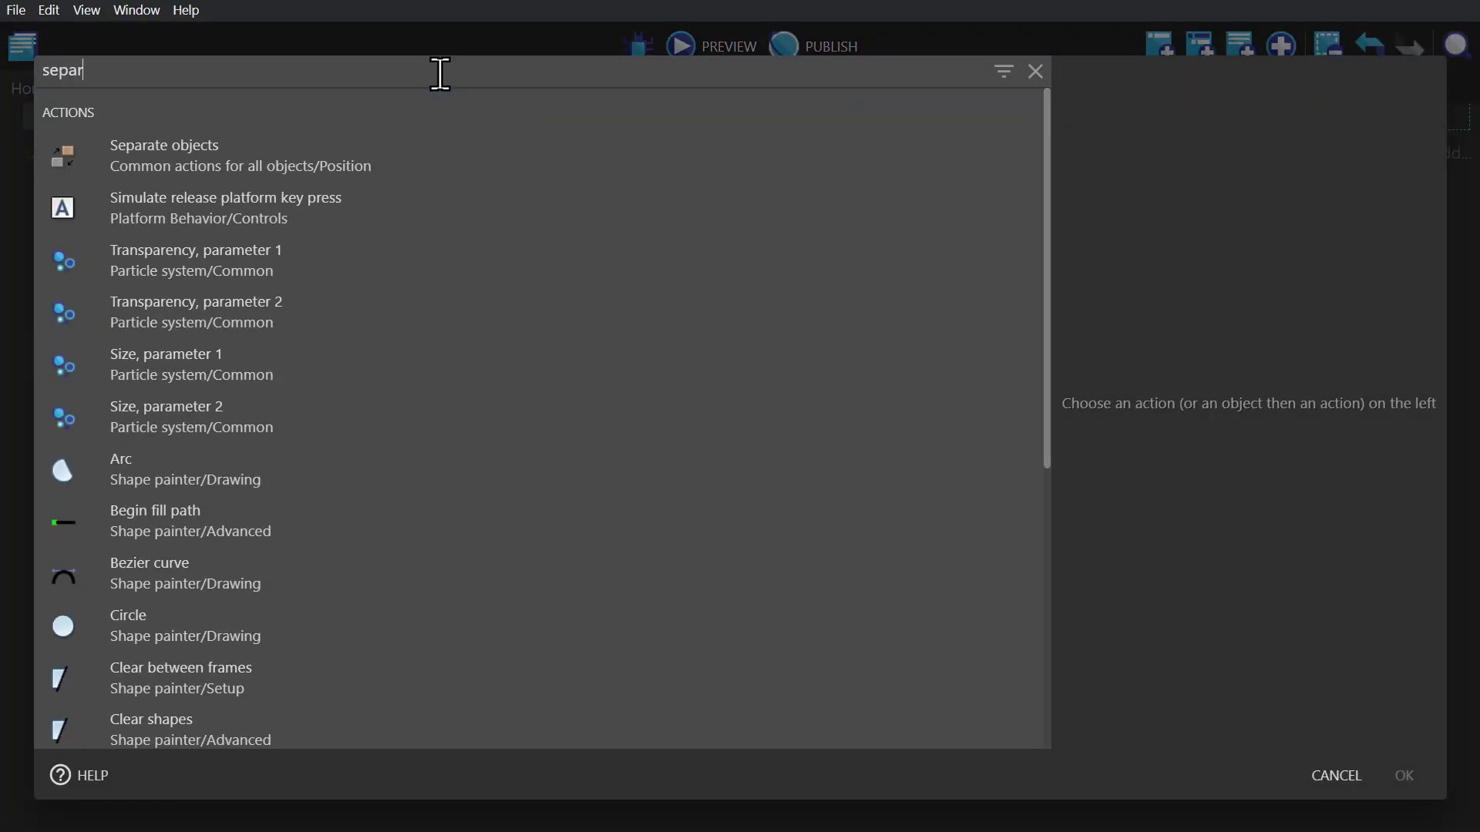
left_click(340, 158)
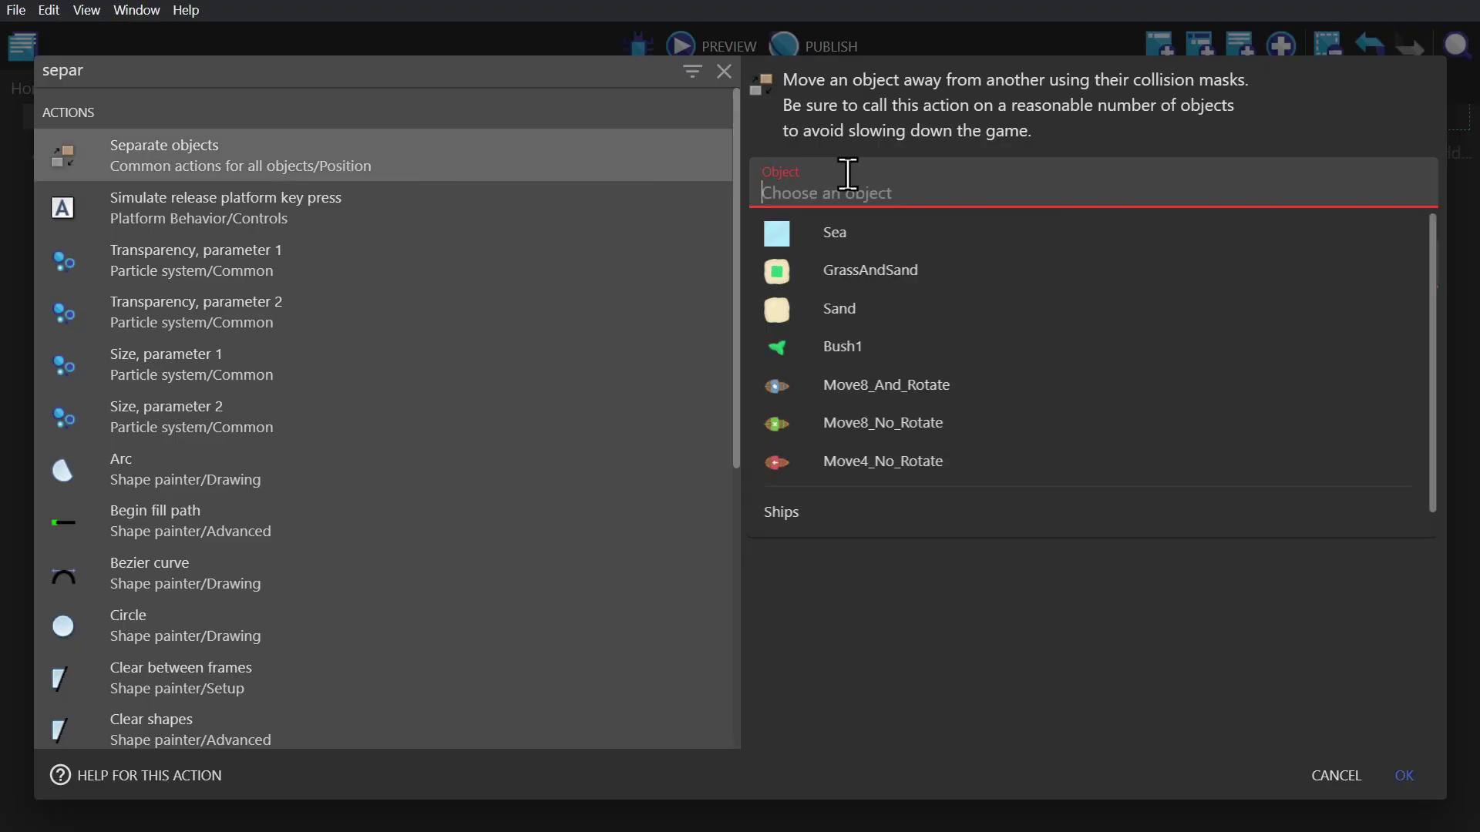
Step: Set the action to separate the Ships group from the unmoving Land group and add it to the event
scroll(867, 328, "down", 1)
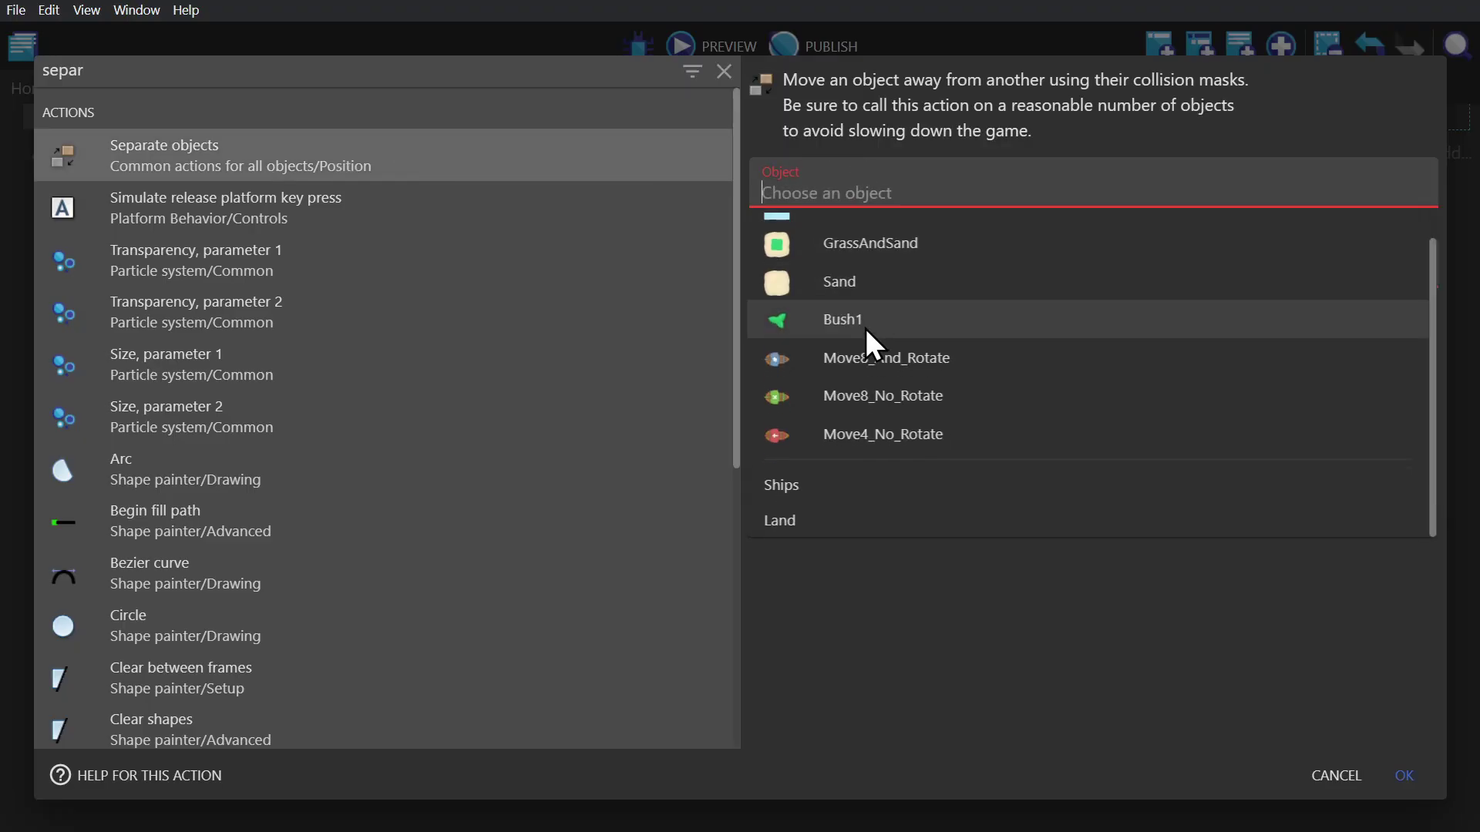
left_click(848, 501)
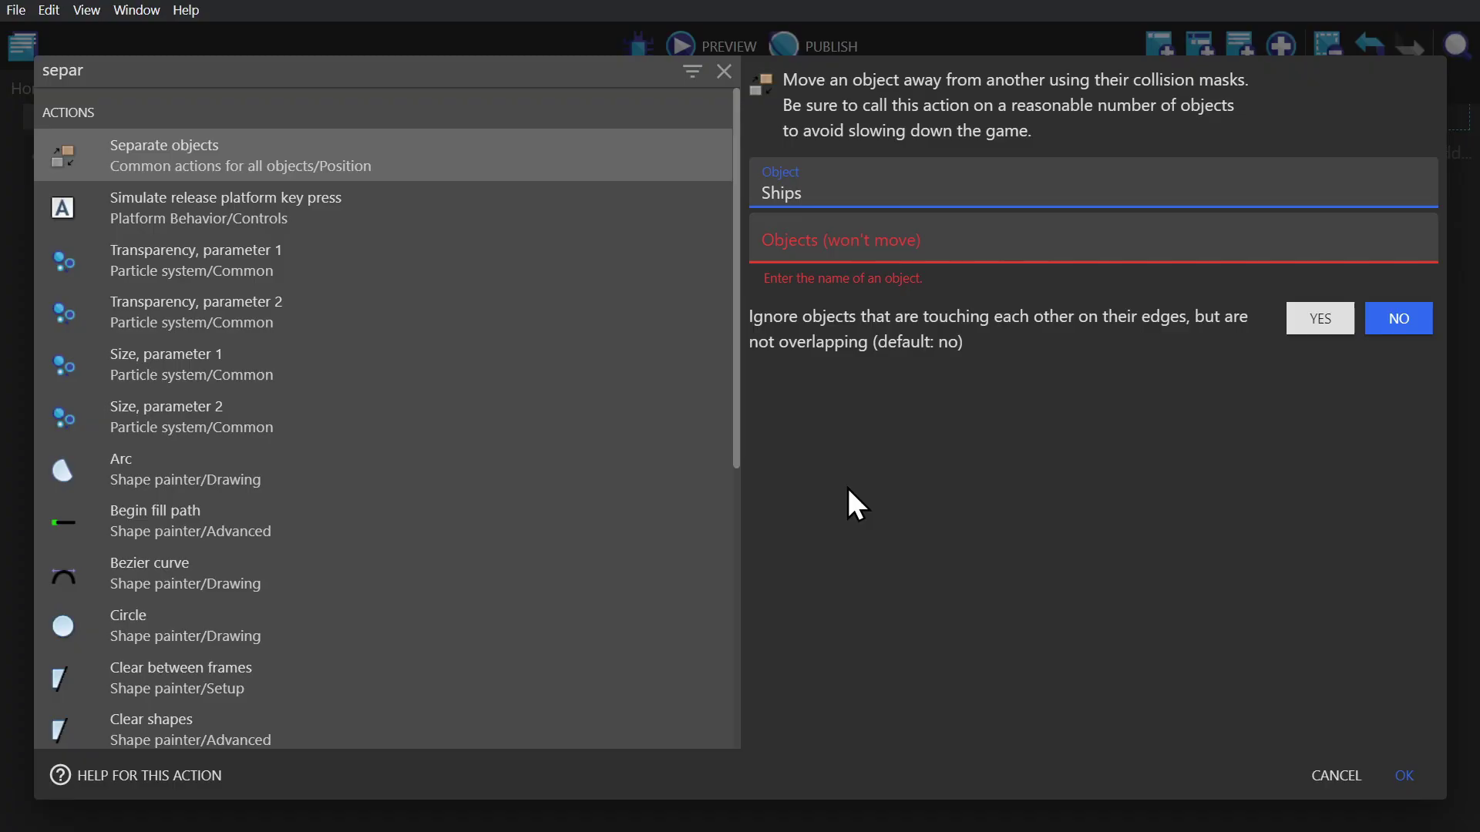
left_click(839, 240)
scroll(849, 473, "down", 1)
left_click(830, 578)
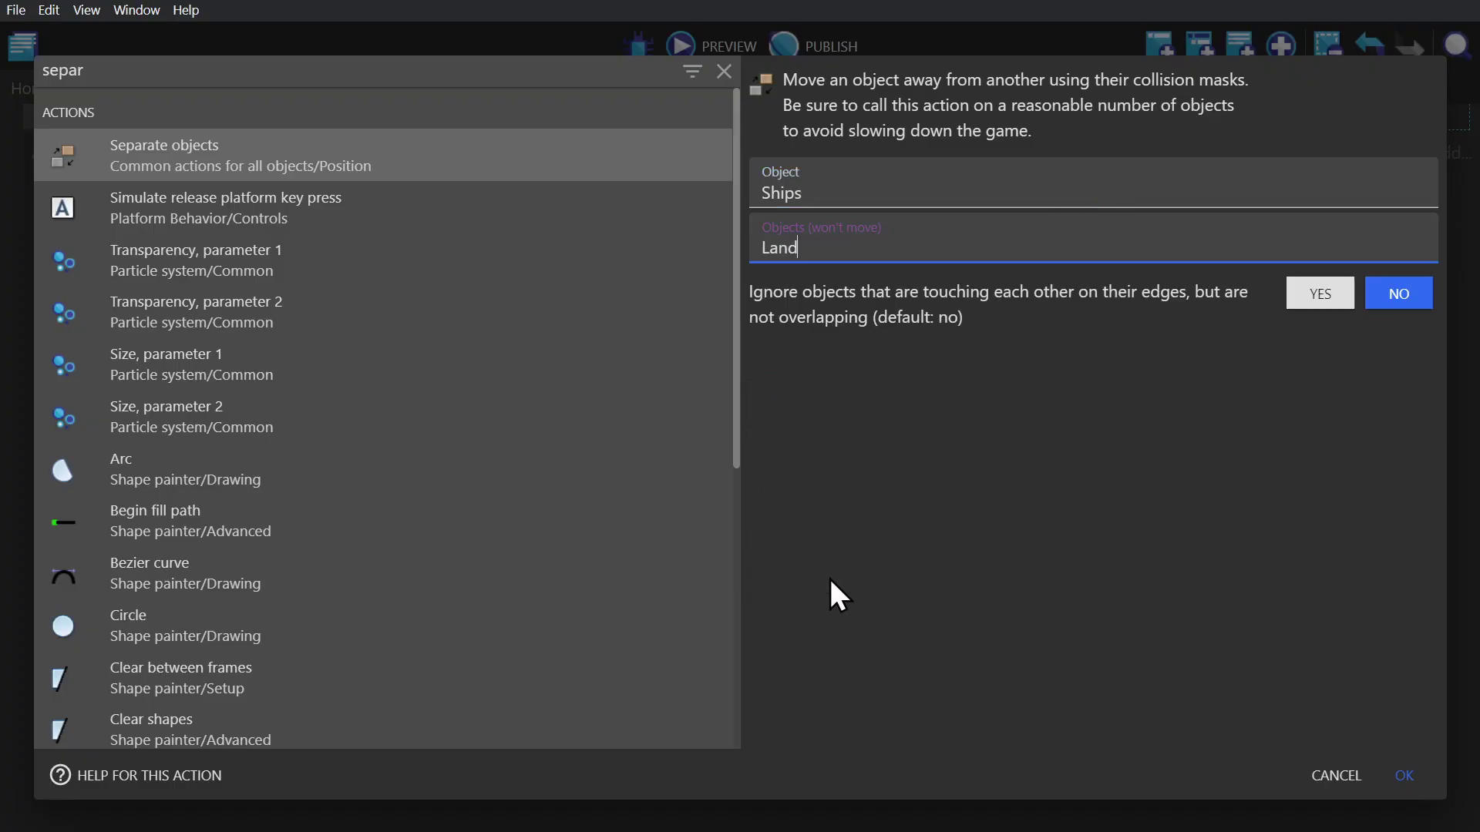
left_click(902, 488)
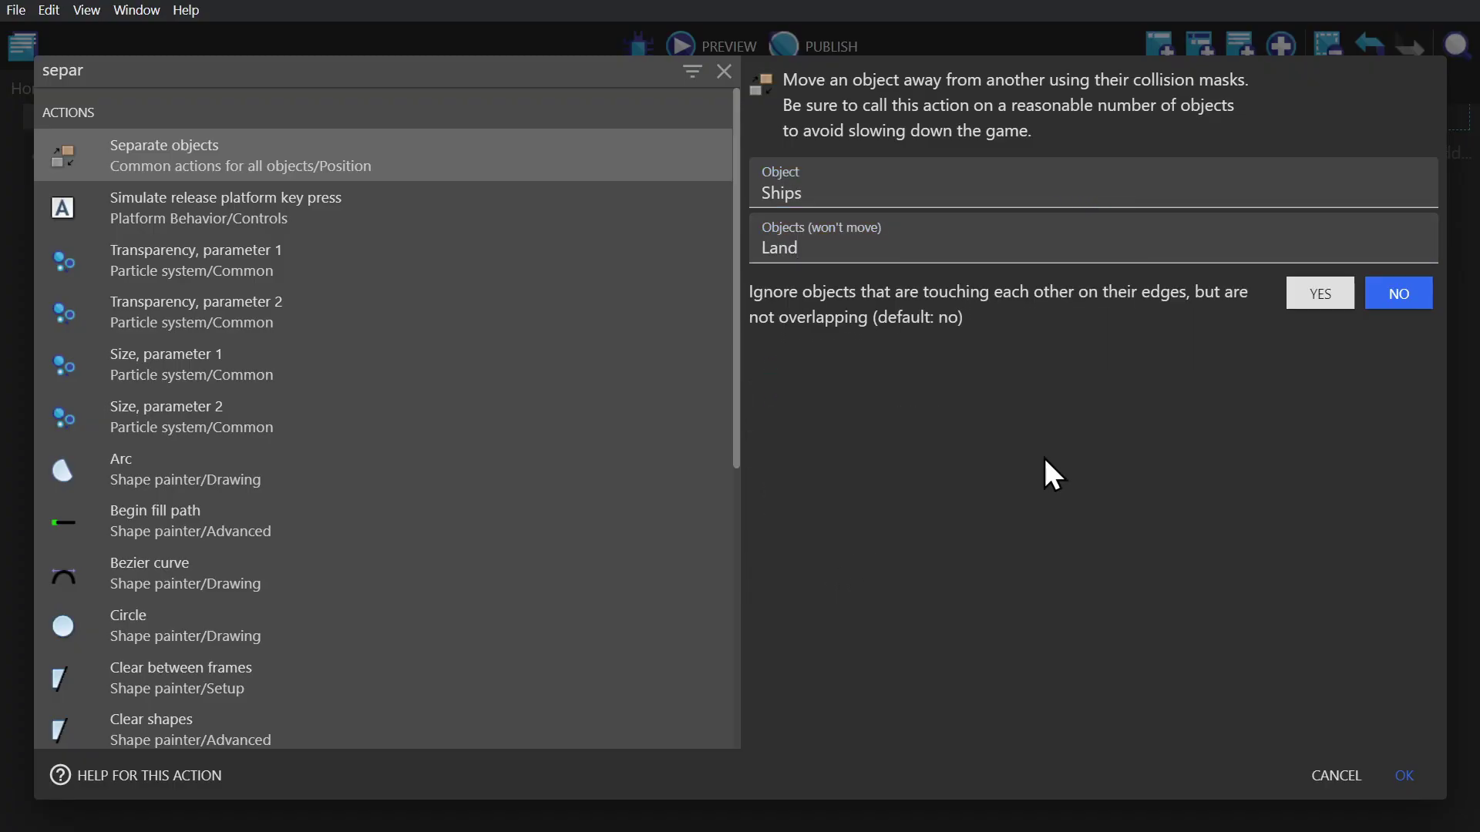
left_click(1419, 776)
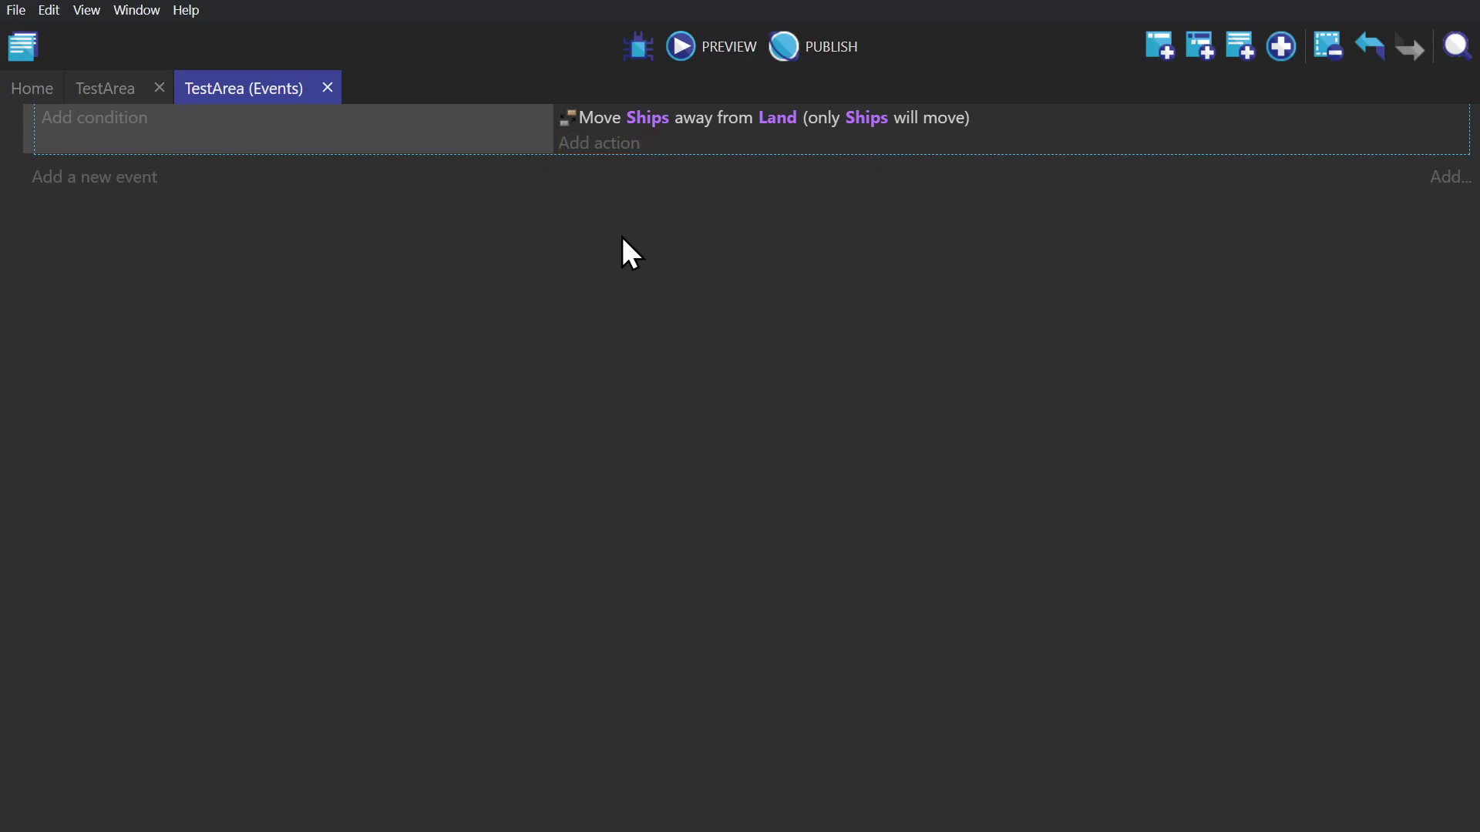
Step: Preview the TestArea scene to test the separation of the Ships from the Land
left_click(698, 49)
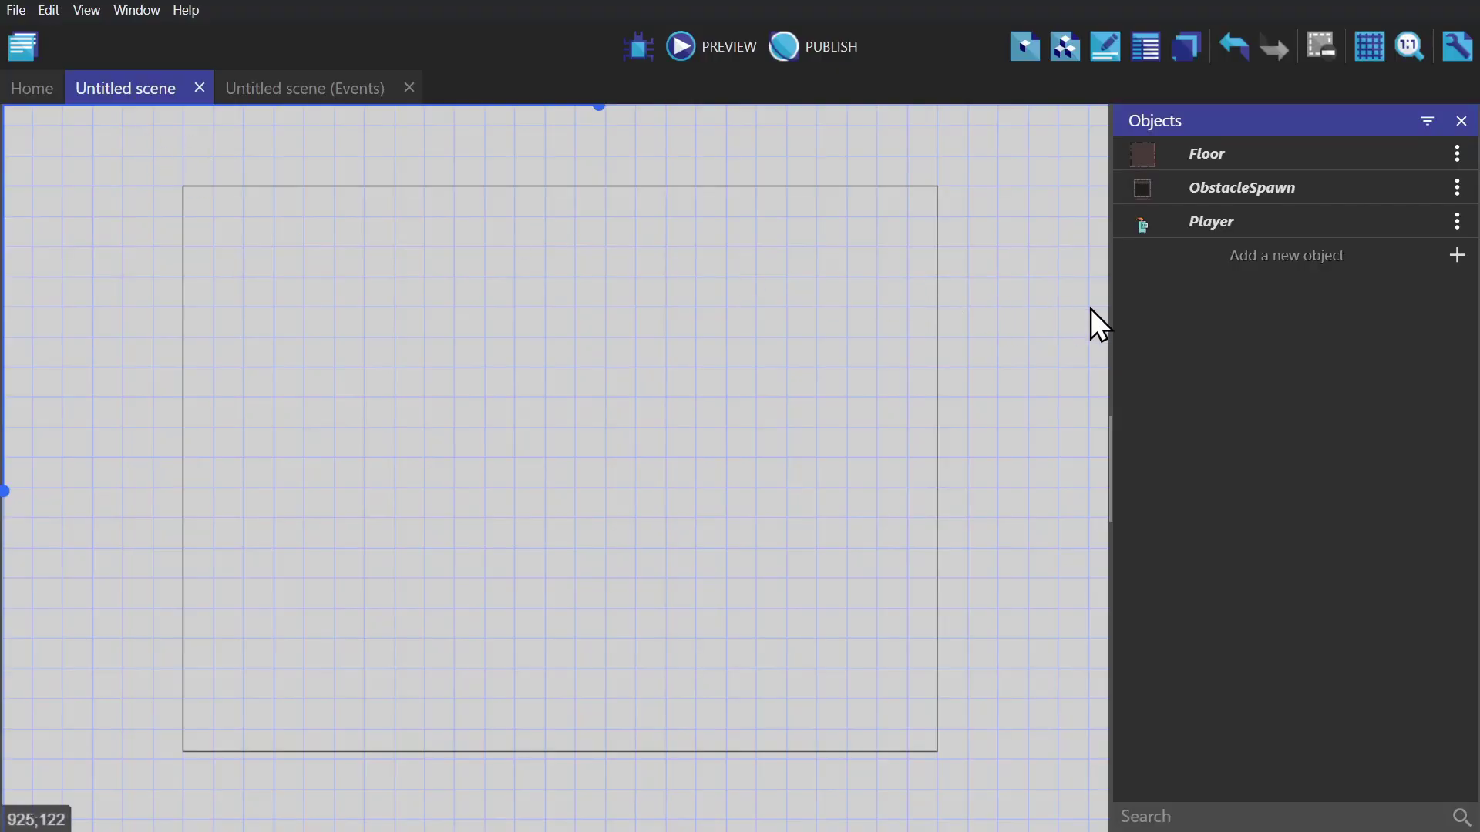
Step: Cover the untitled scene with the Floor object, place two ObstacleSpawn instances side by side, and put the Player between them at about X 416, Y 192
left_click_drag(1164, 154, 1002, 788)
left_click_drag(1176, 193, 413, 377)
left_click_drag(1242, 187, 681, 380)
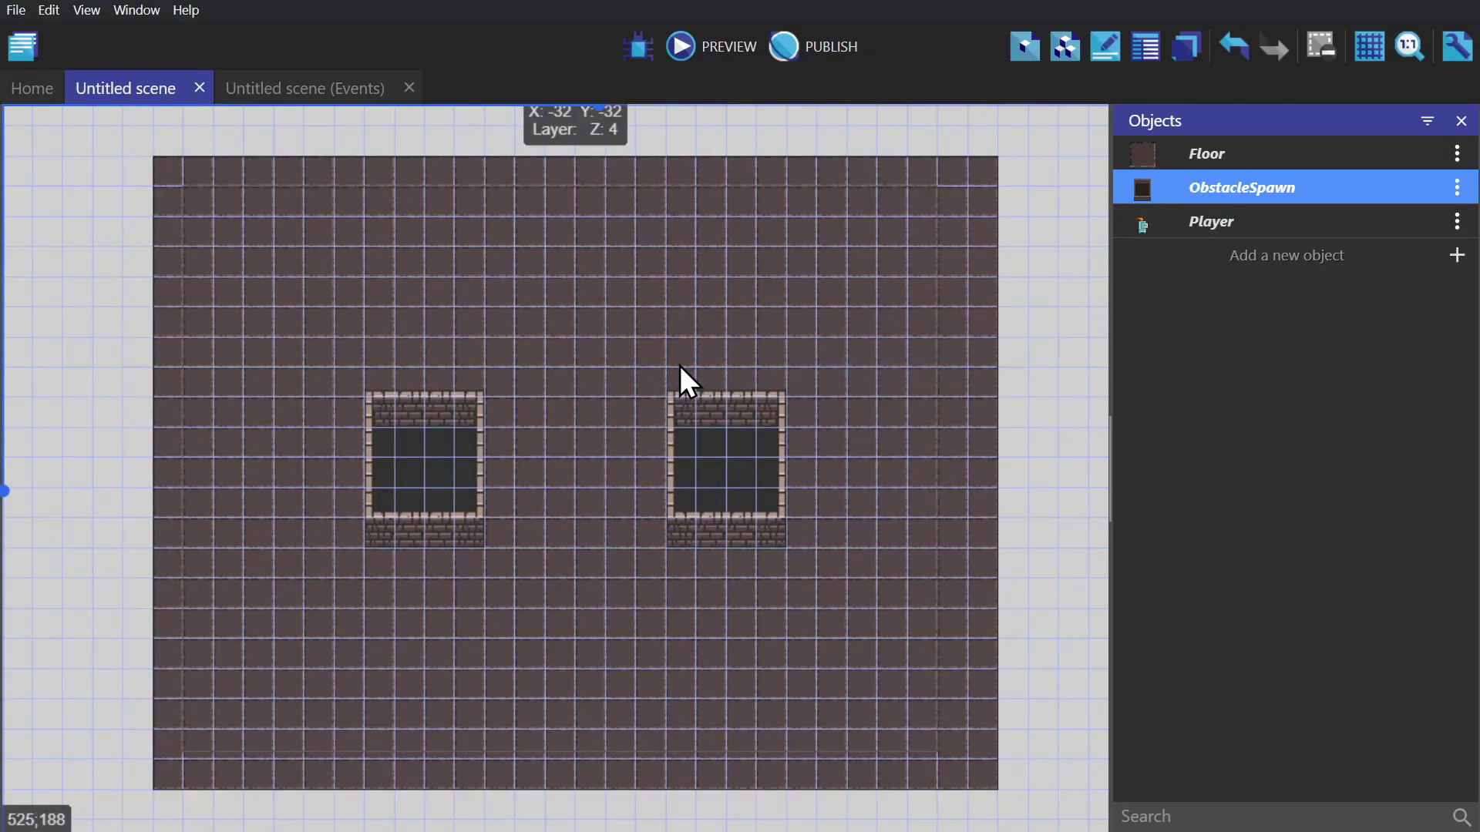
left_click(1156, 285)
left_click_drag(1211, 221, 579, 366)
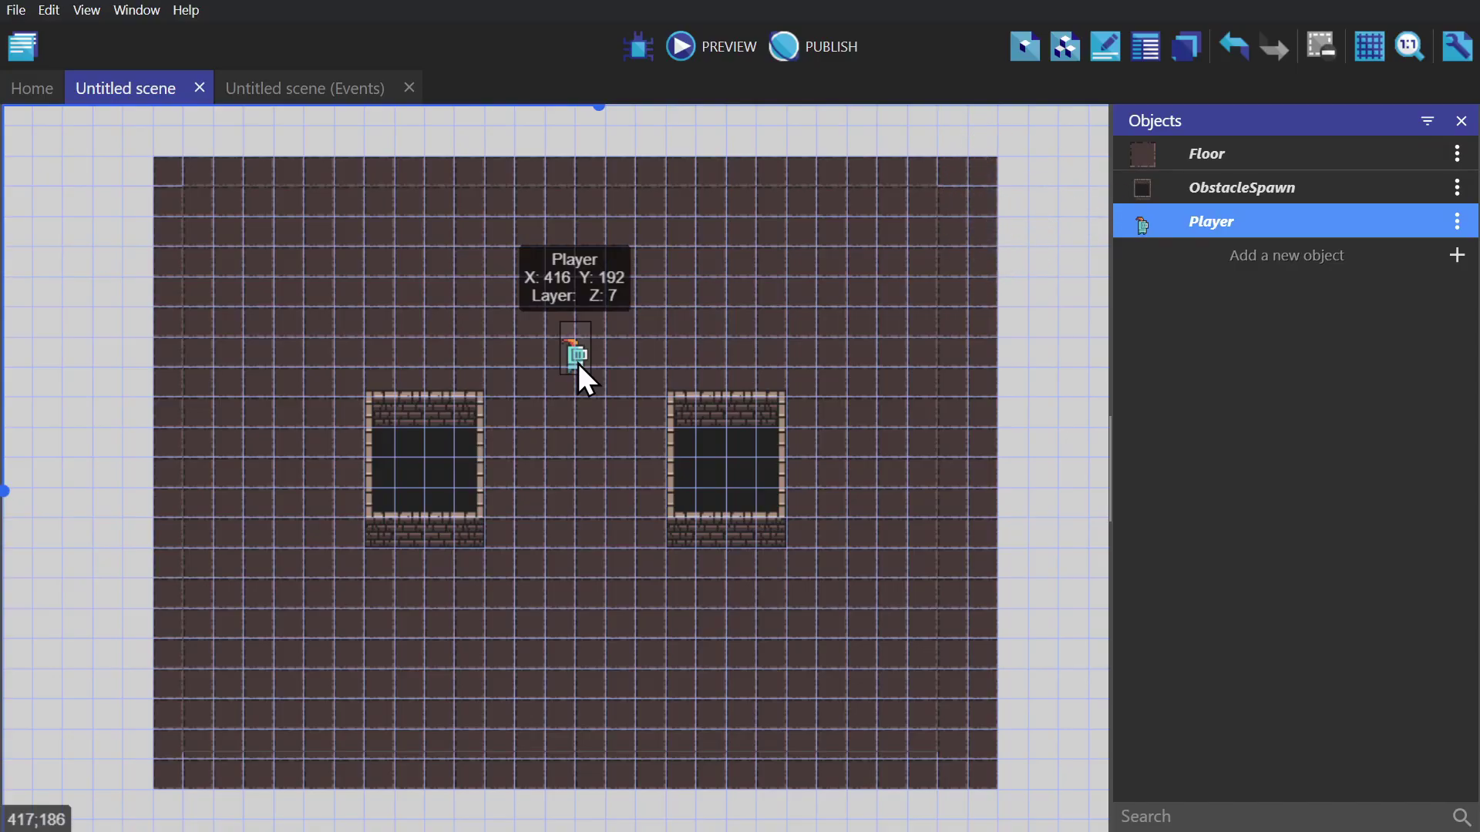
Step: Preview the untitled scene, walk the Player sideways into both obstacles, and close the preview
left_click(693, 51)
key("Right")
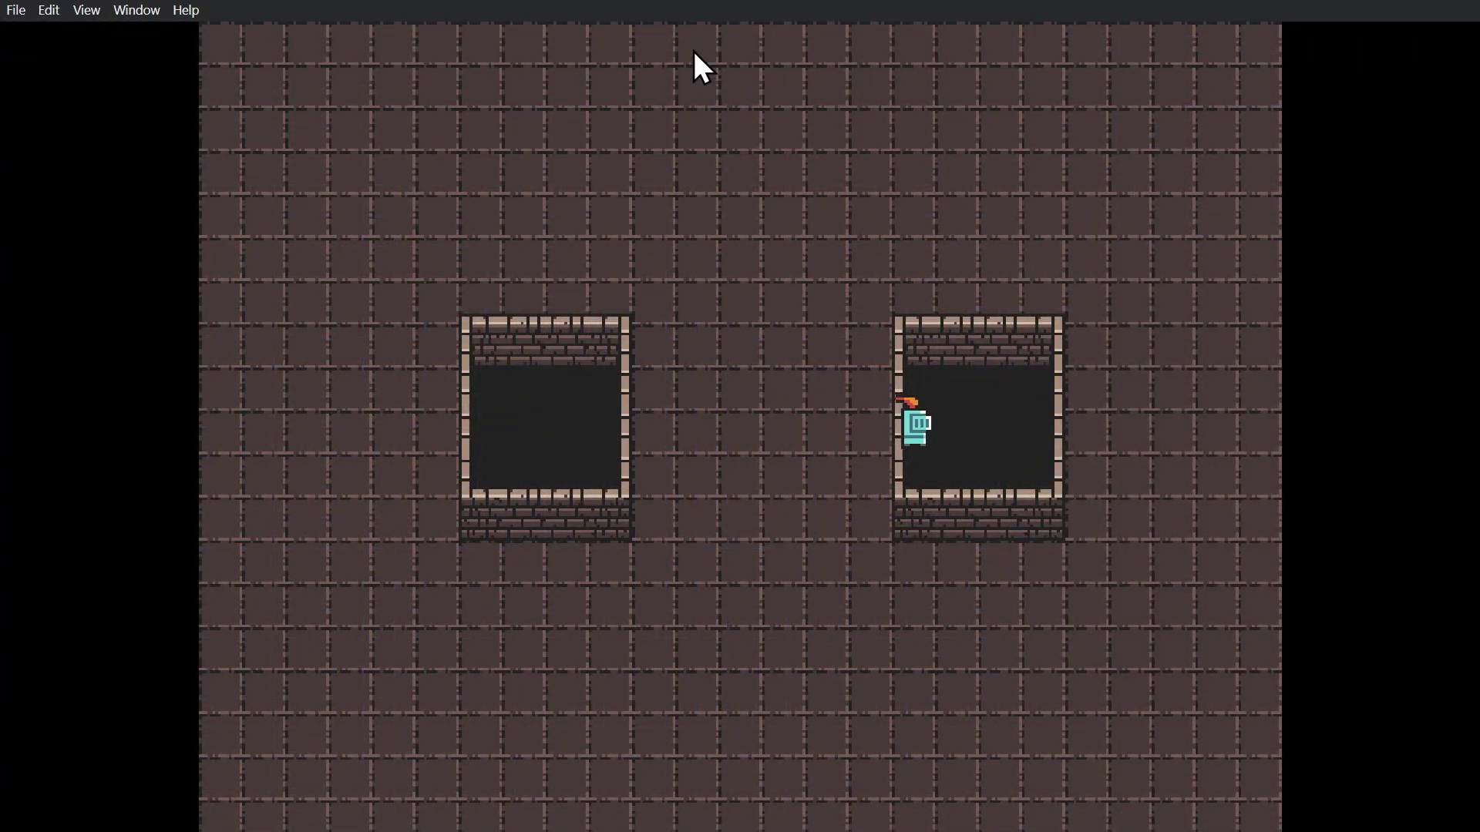
key("Left")
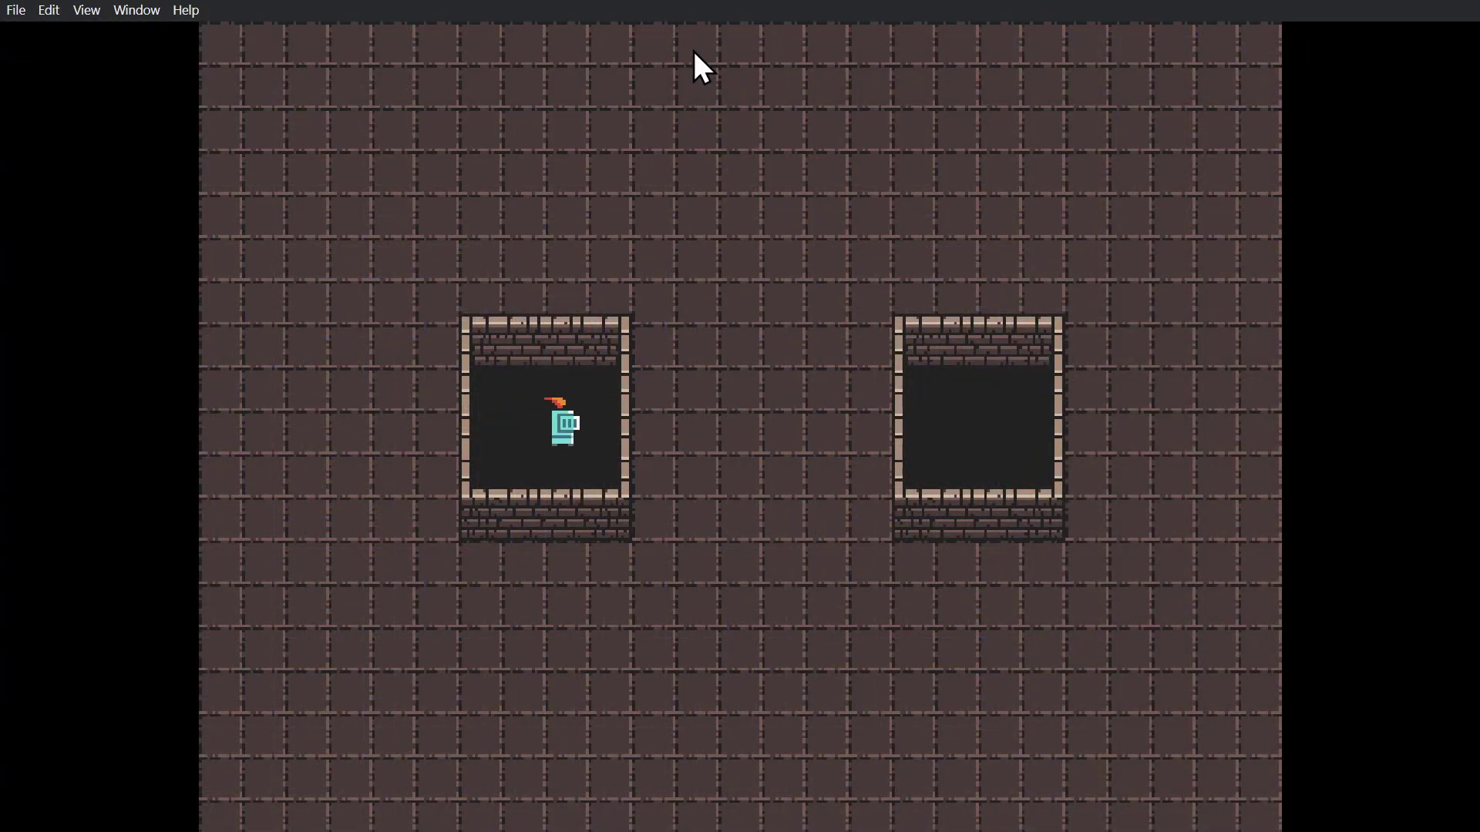
key("Right")
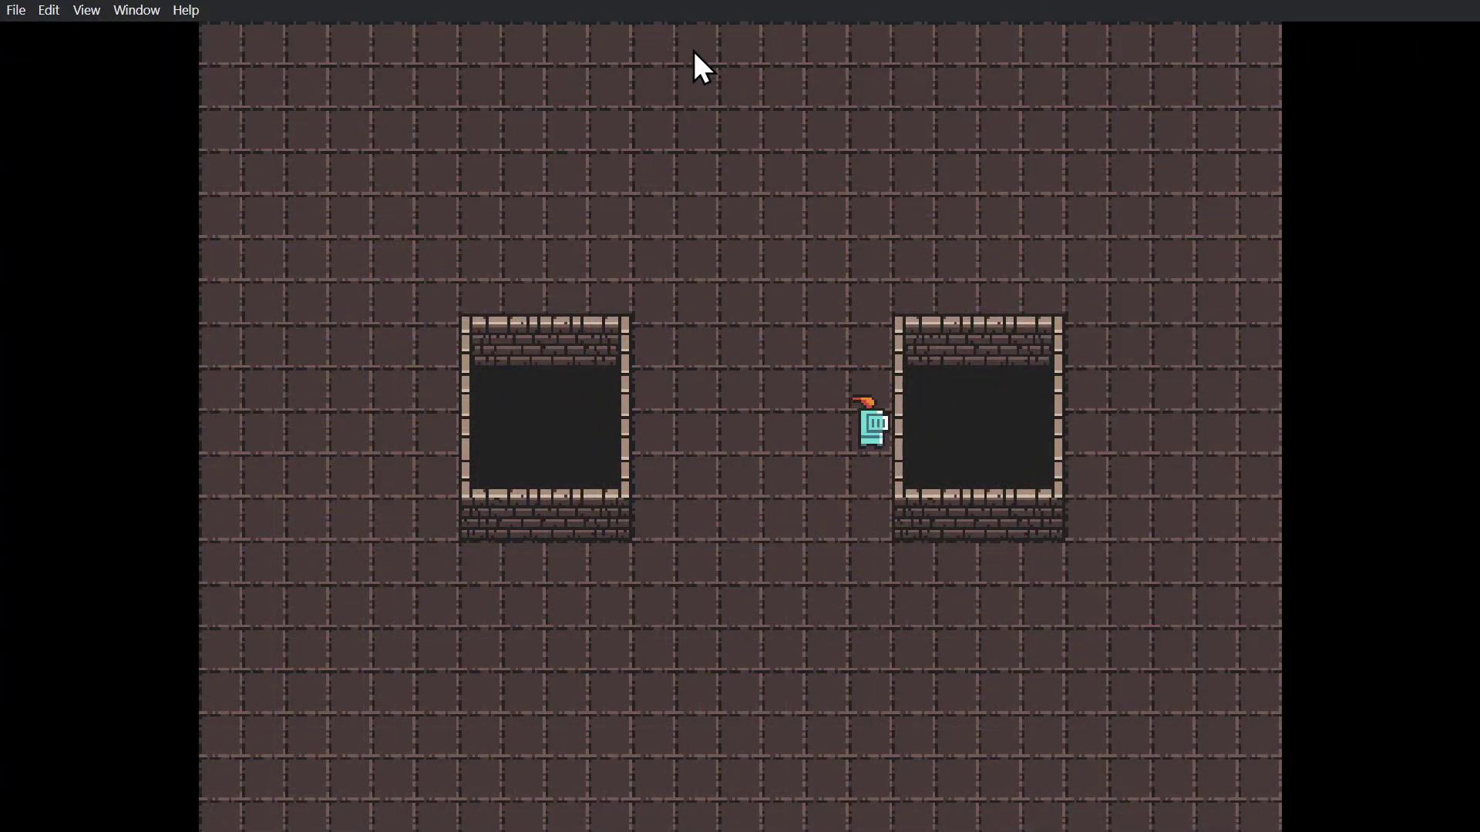
key("alt+F4")
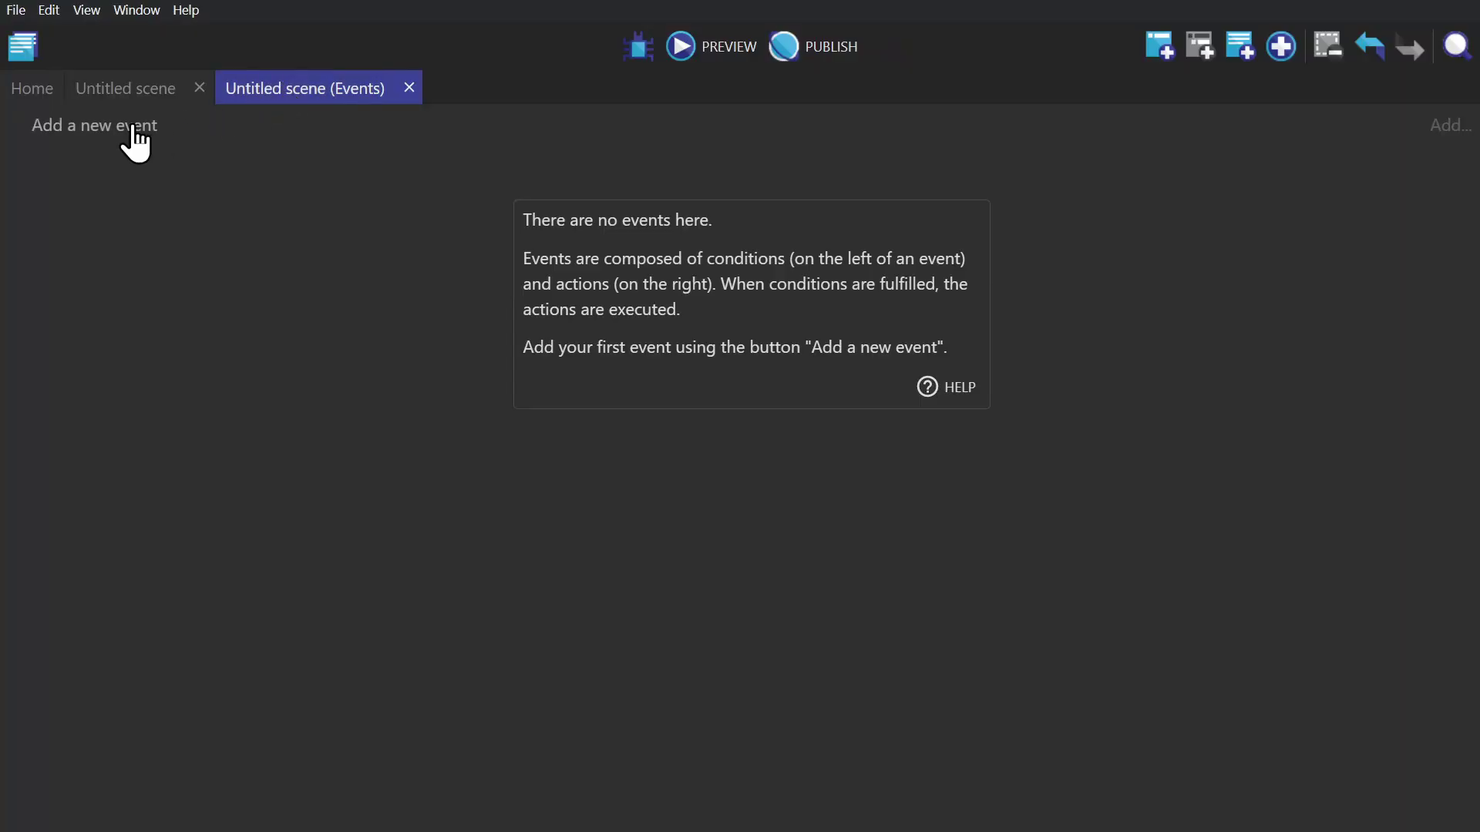
Step: Add an event to the untitled scene with an action that separates Player from ObstacleSpawn, moving only Player
left_click(133, 125)
left_click(598, 117)
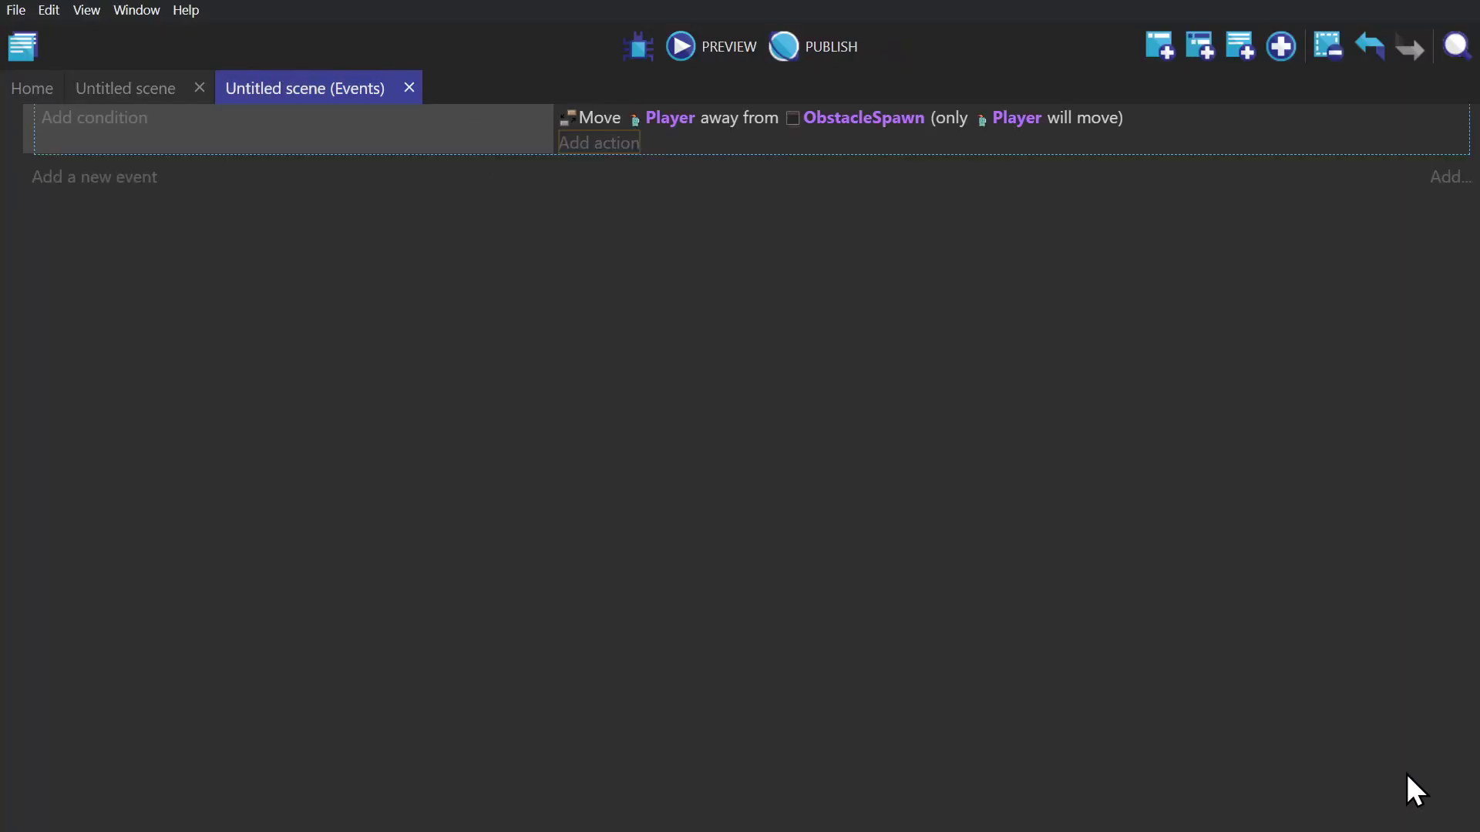
Step: Edit ObstacleSpawn's collision mask so both upper vertices sit at Y 60, and apply the change
left_click(154, 82)
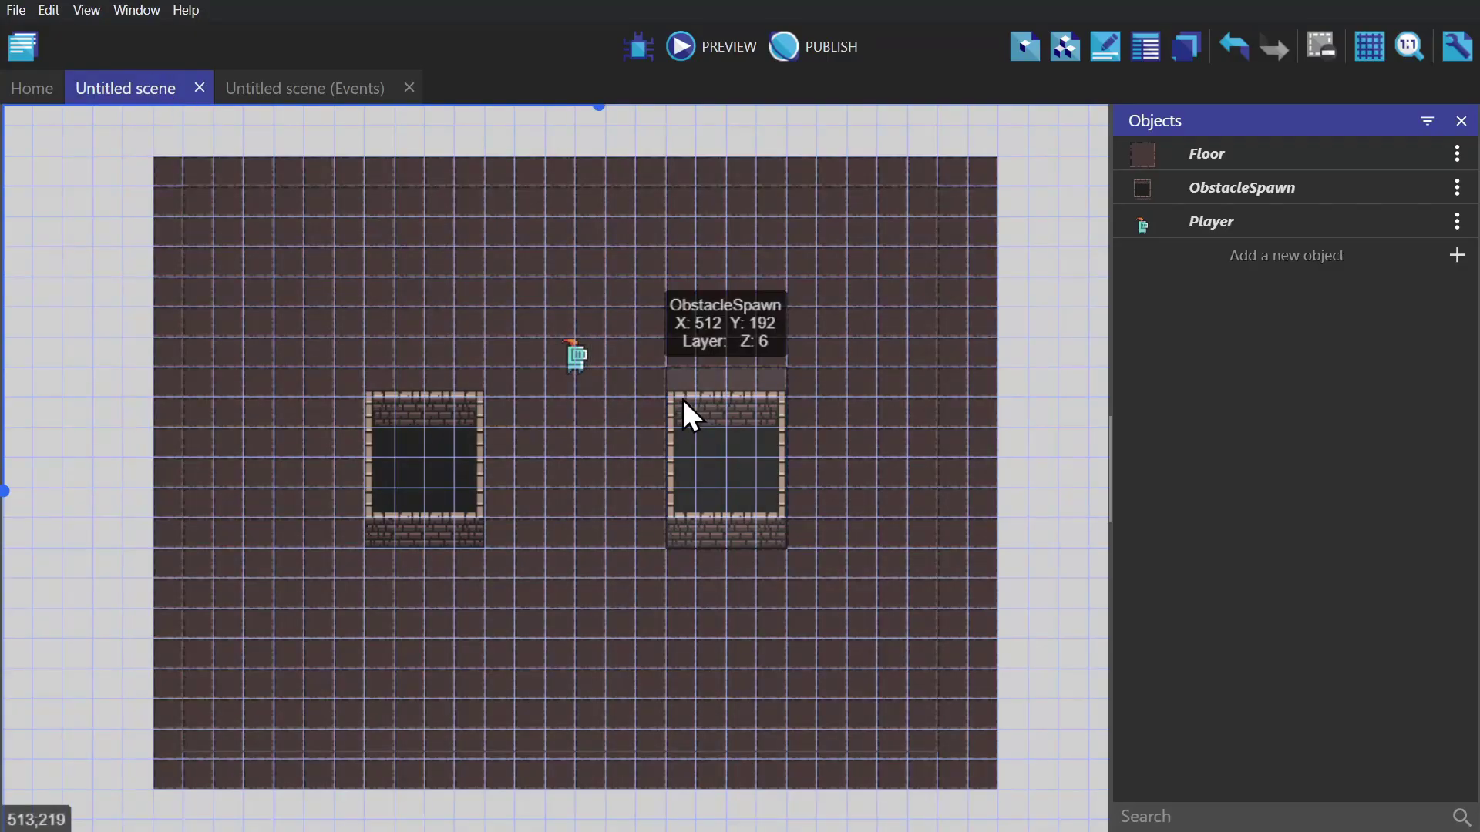
double_click(703, 408)
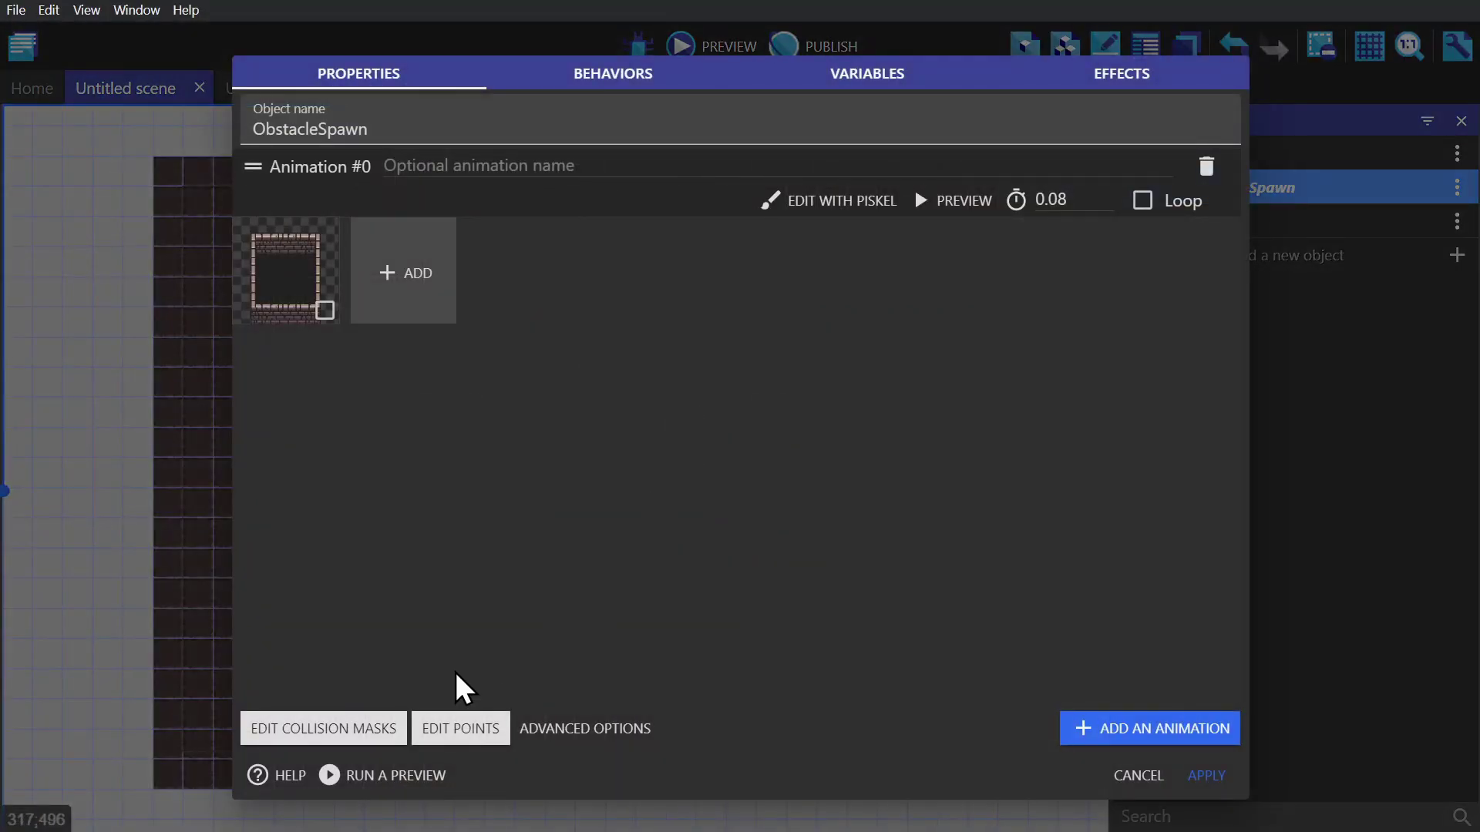
left_click(347, 729)
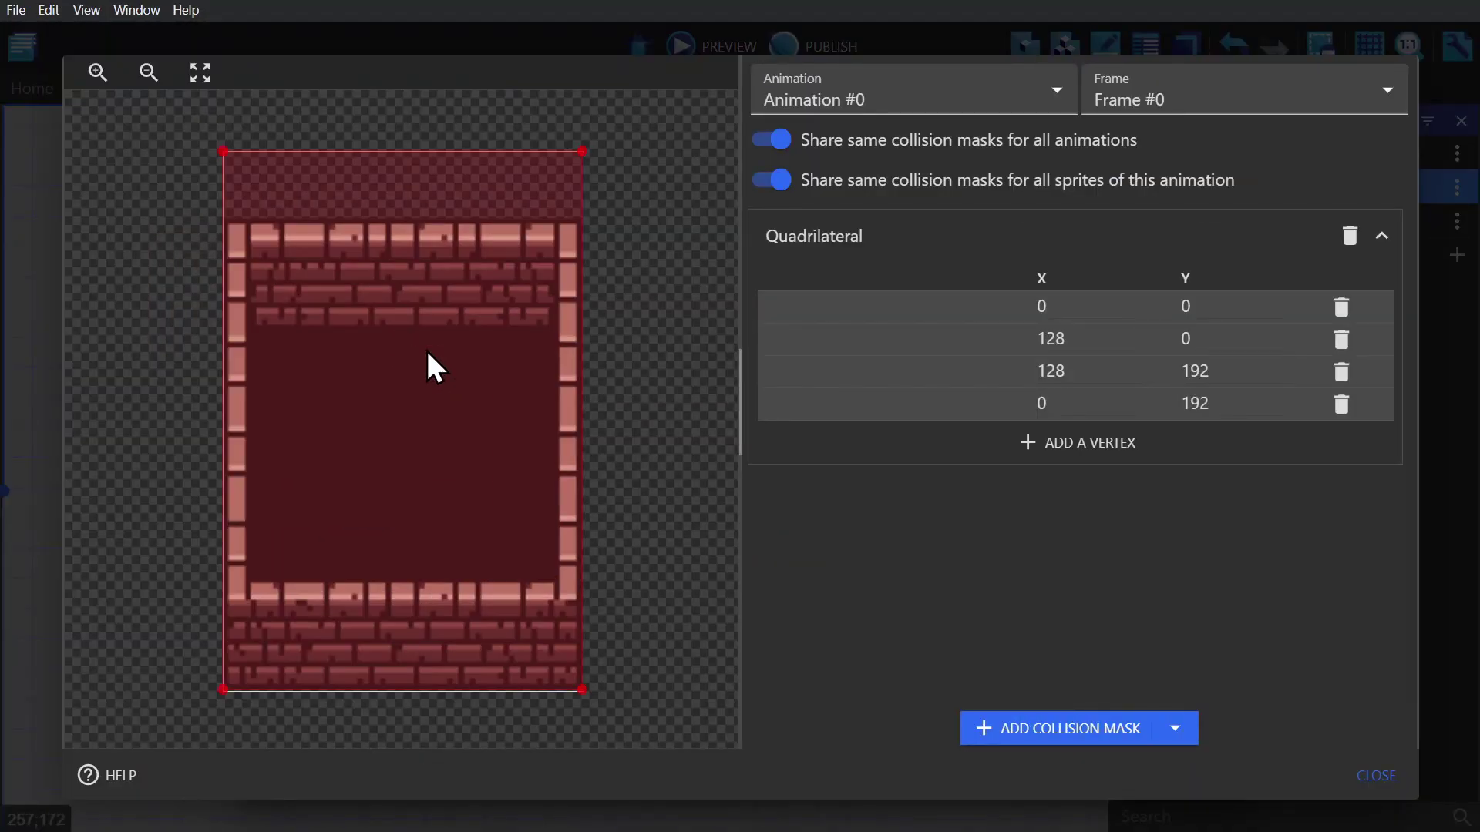
left_click_drag(580, 155, 584, 320)
left_click(1223, 307)
type("60")
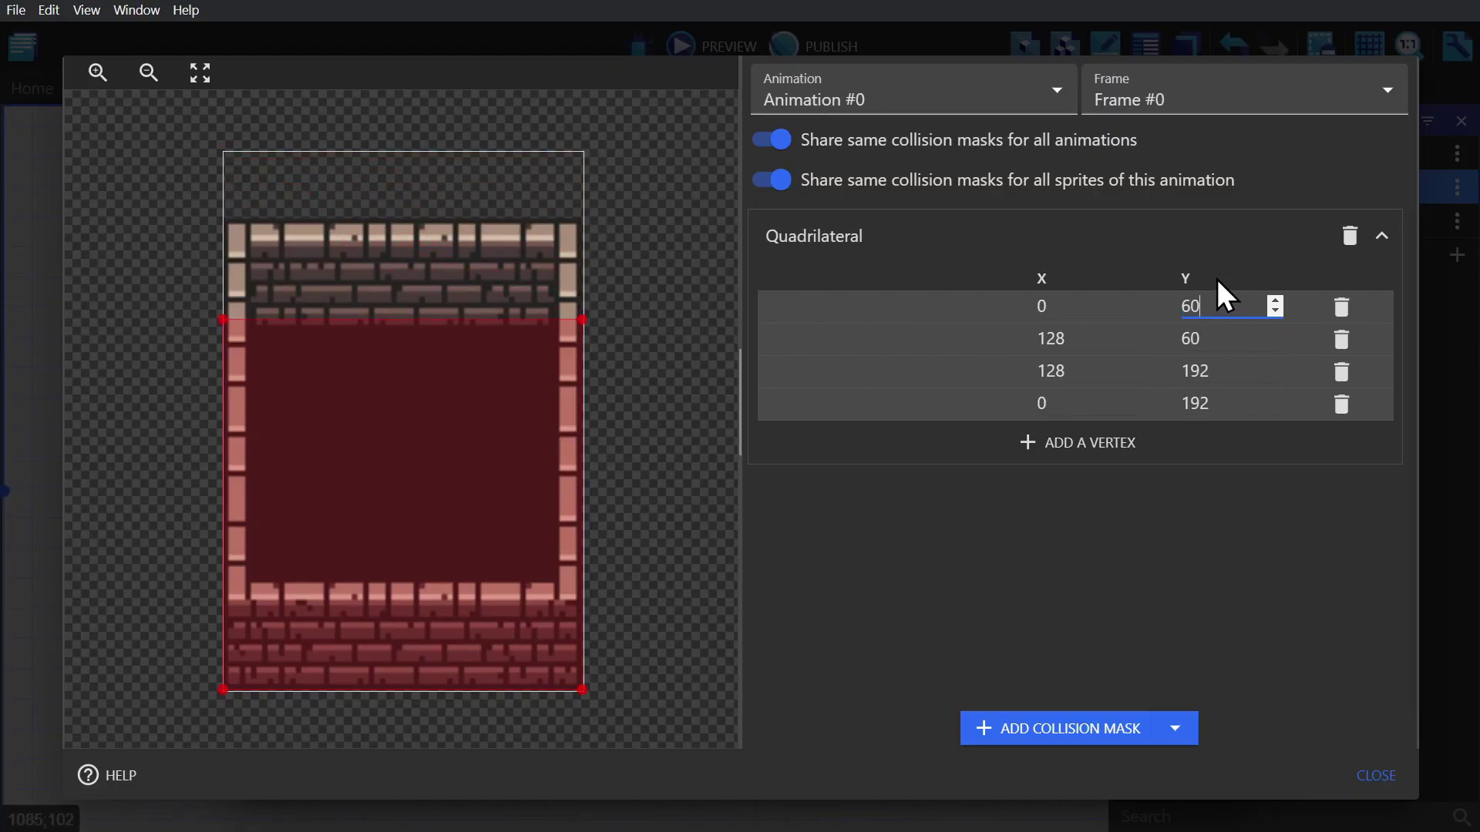
left_click(1376, 775)
left_click(1207, 776)
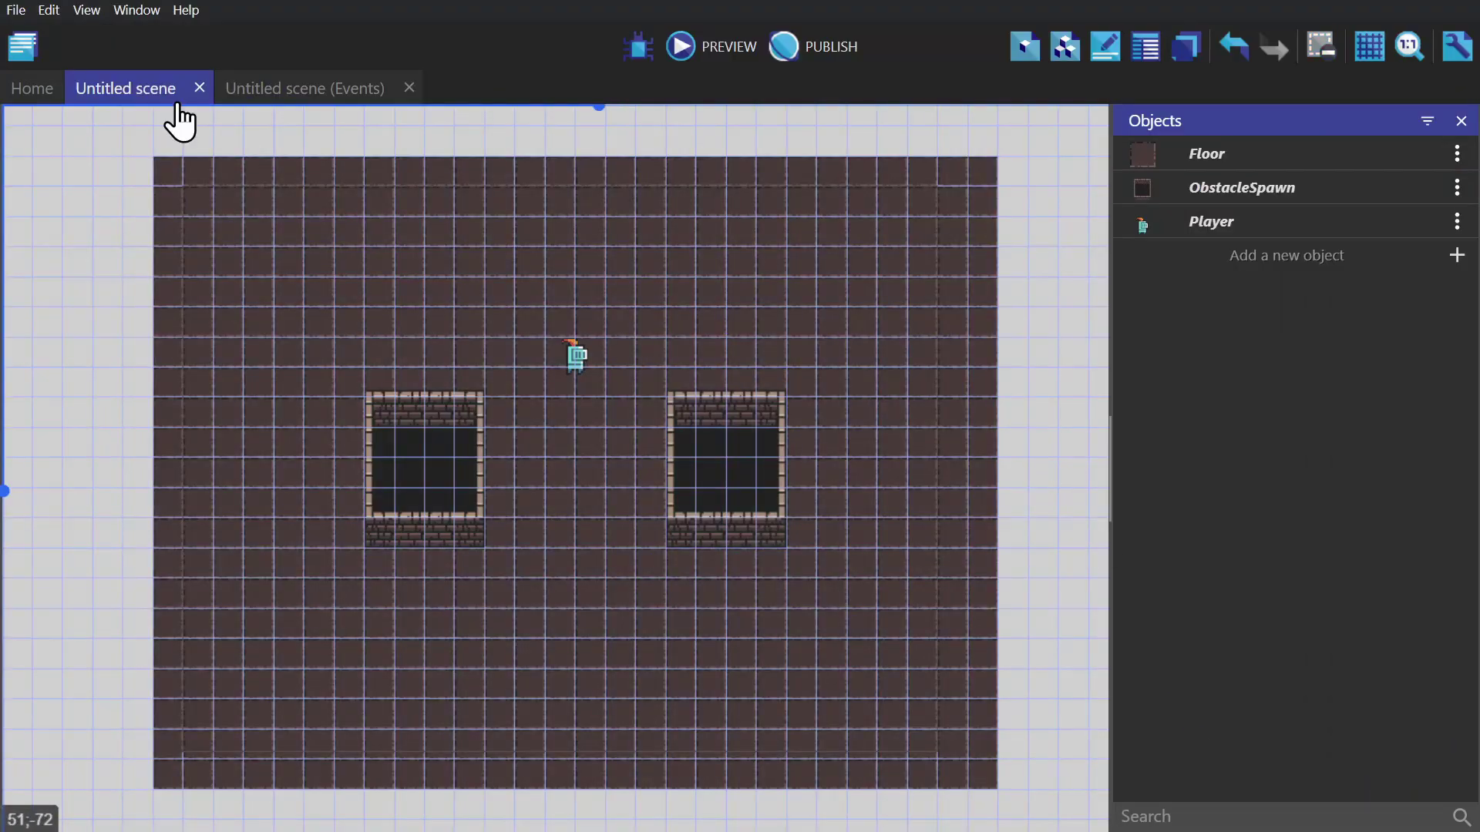
Step: Search the new extensions for z-order and install the YSort extension in the project
left_click(23, 48)
left_click(236, 295)
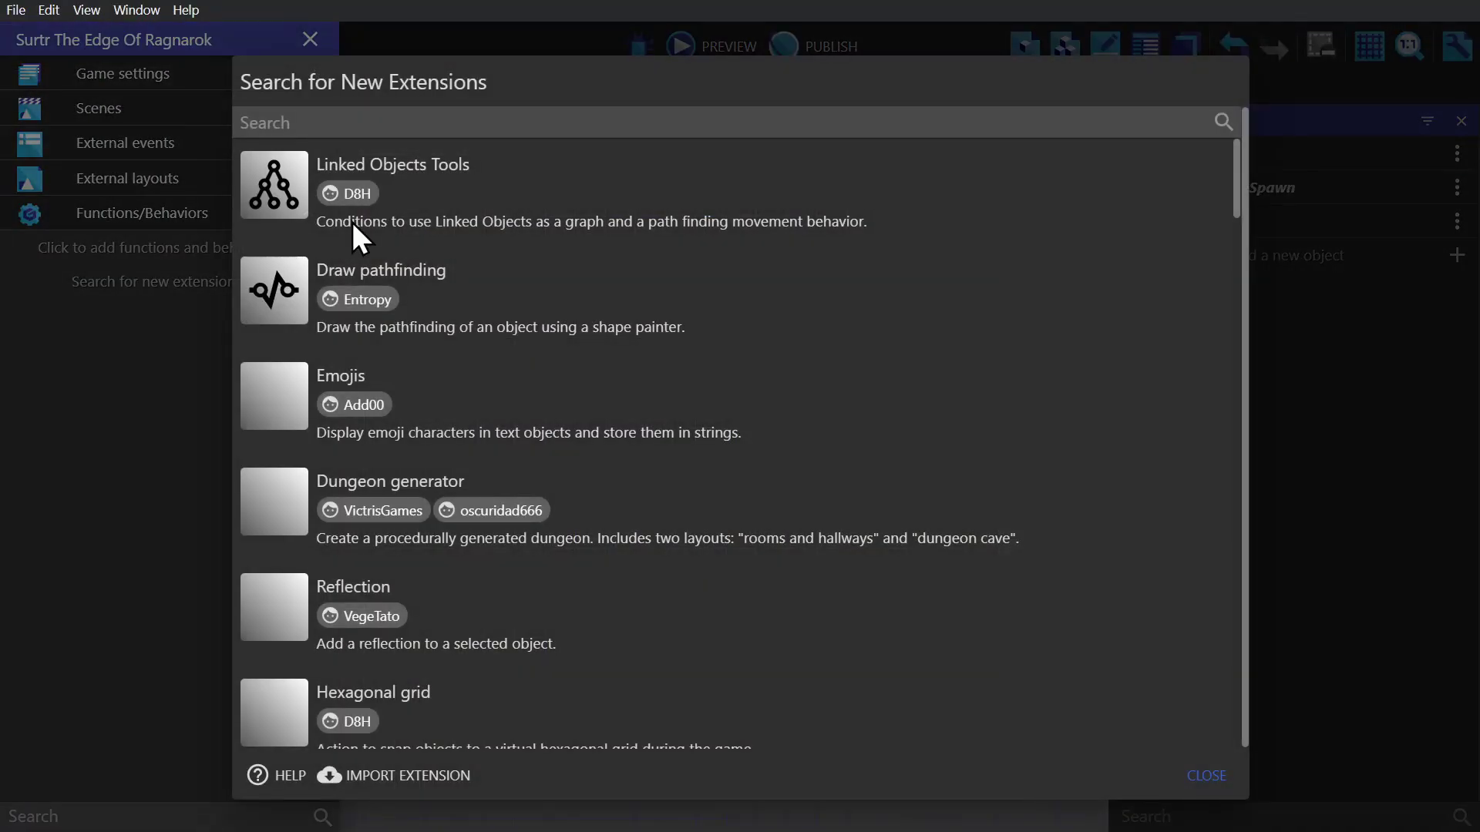
type("z-order")
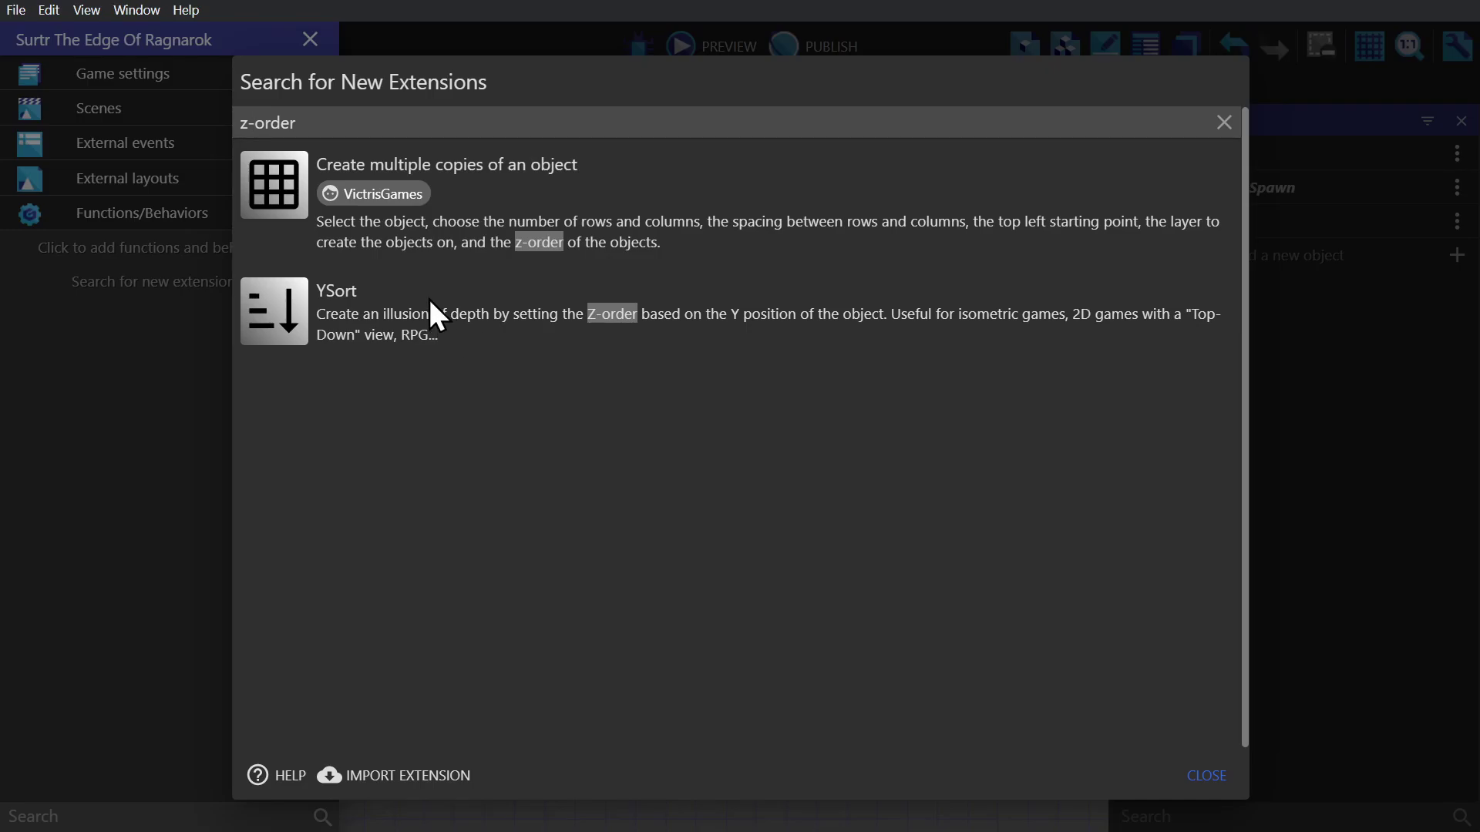
left_click(480, 323)
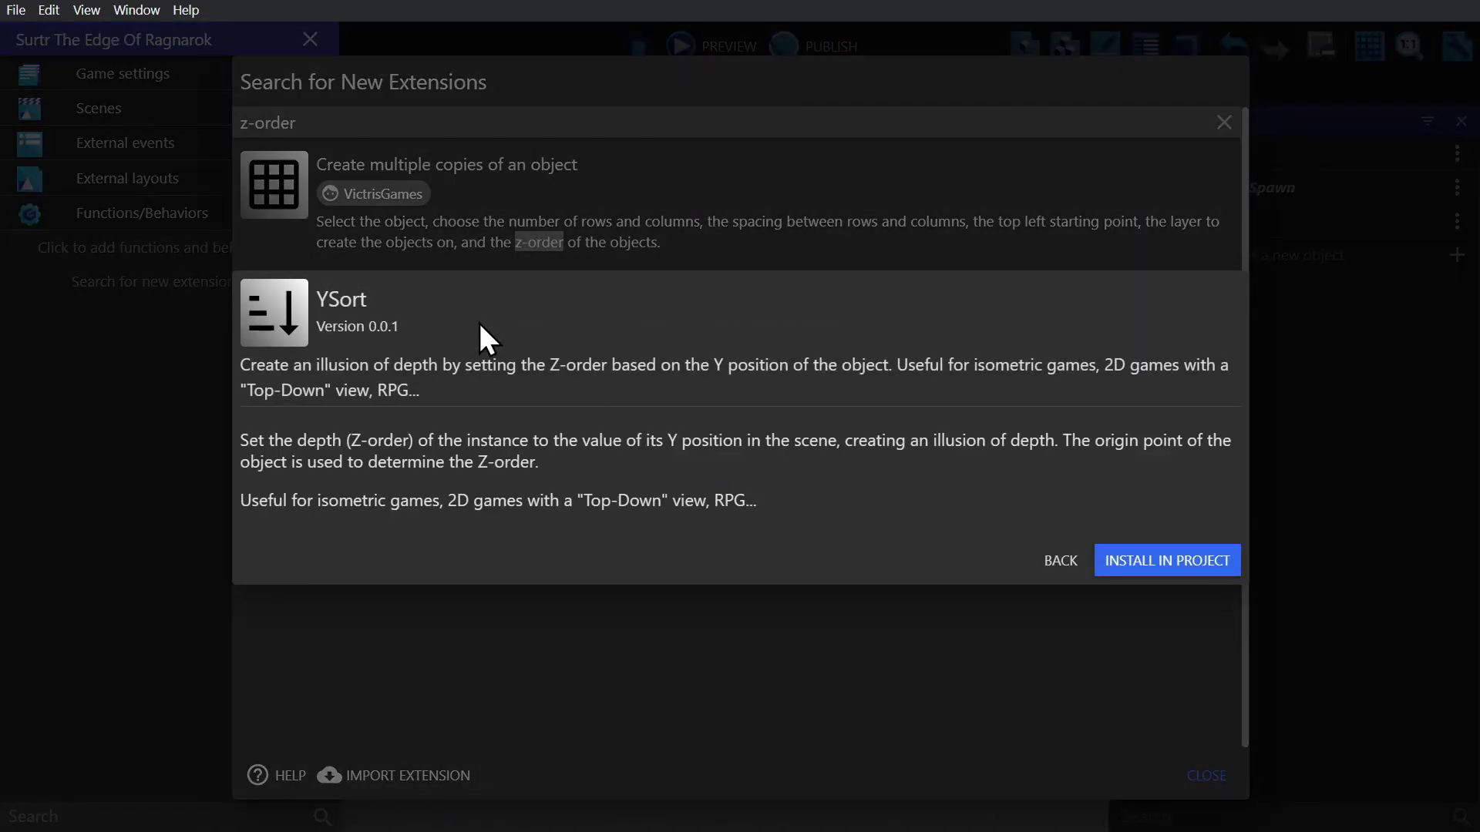
left_click(1181, 574)
left_click(1202, 774)
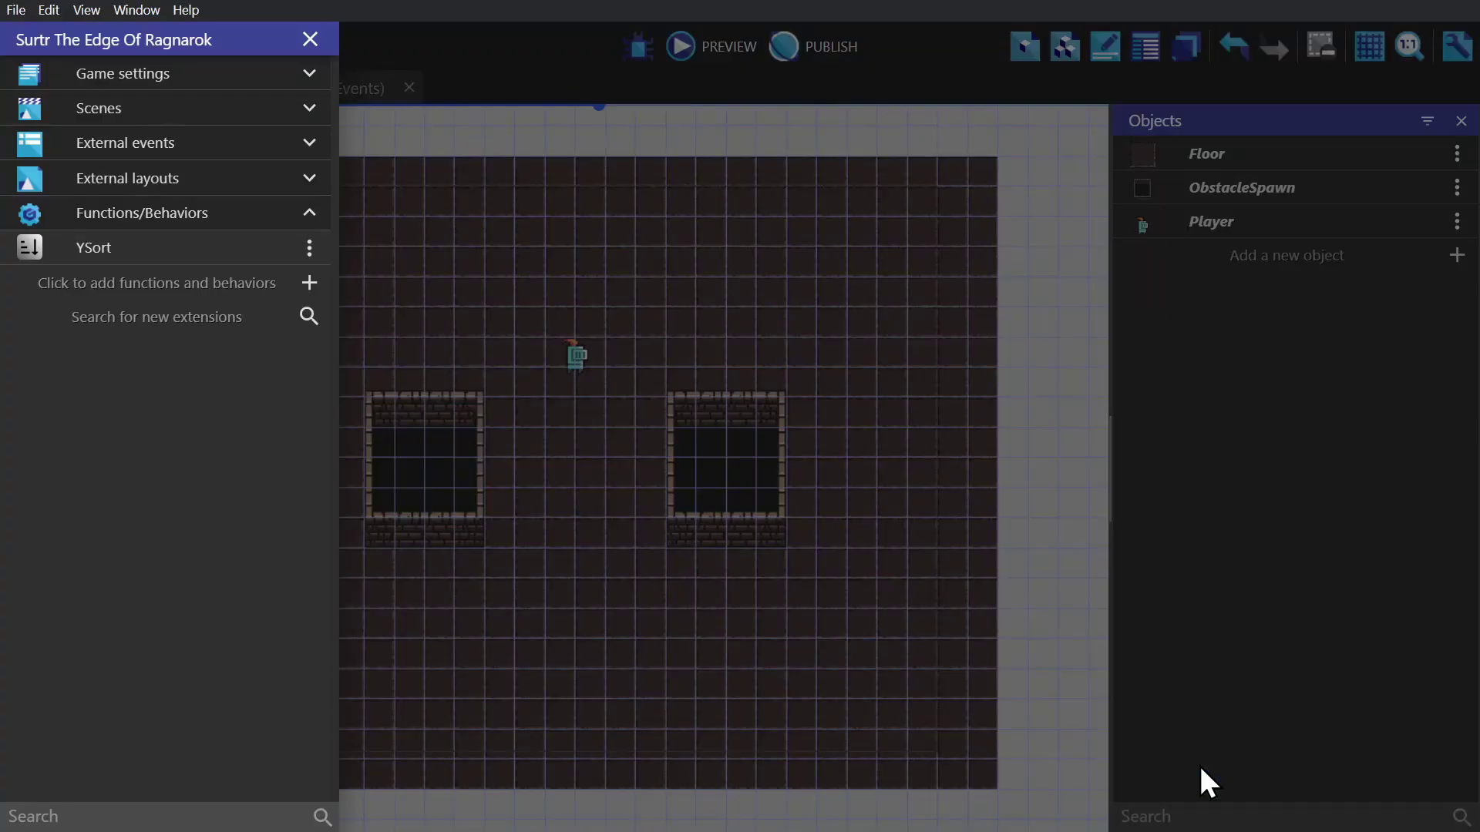
left_click(1080, 580)
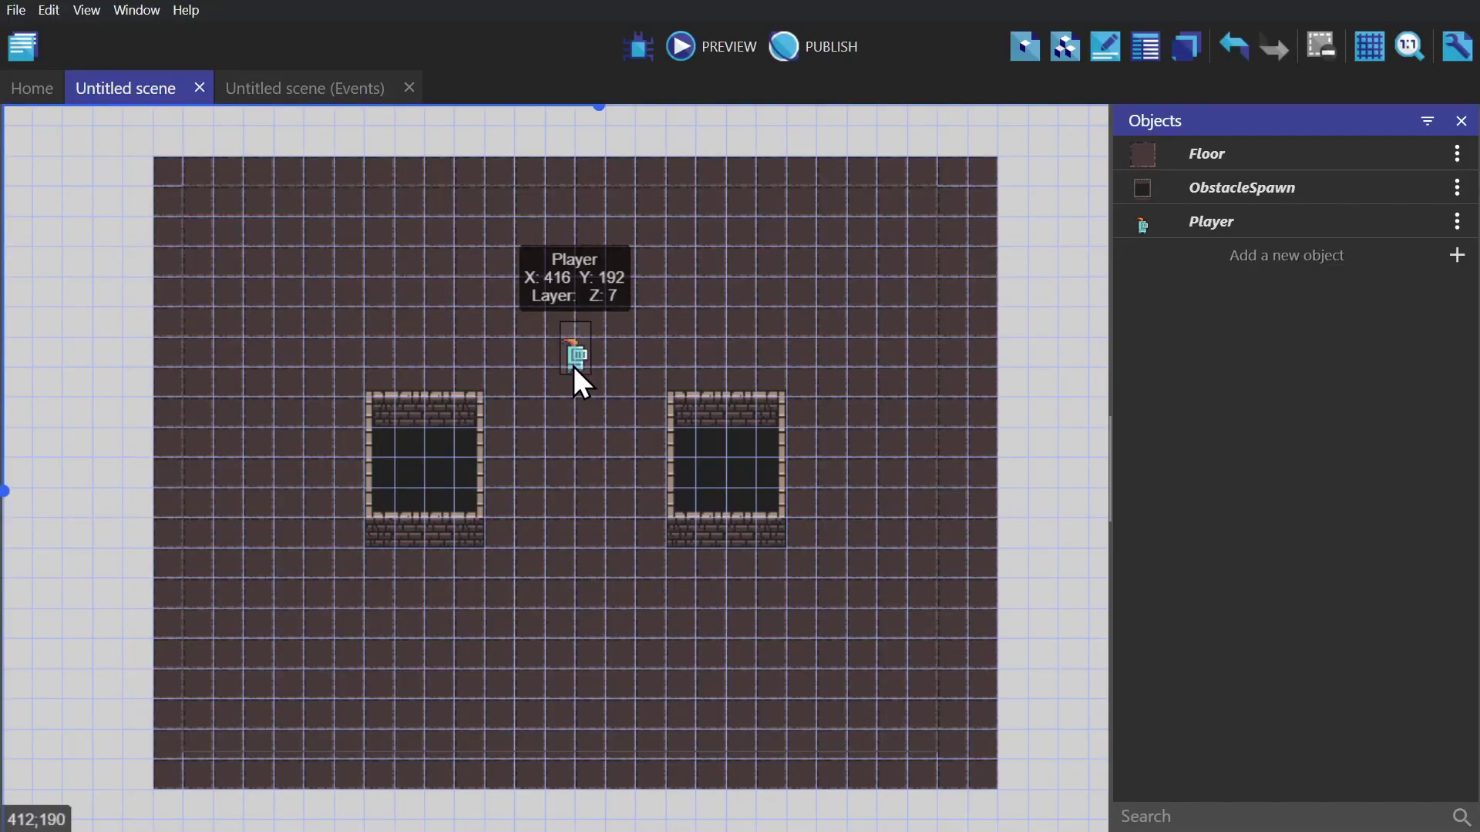
Step: Preview the untitled scene and walk the Player above, below and beside the obstacles to test collisions and depth sorting
key("F5")
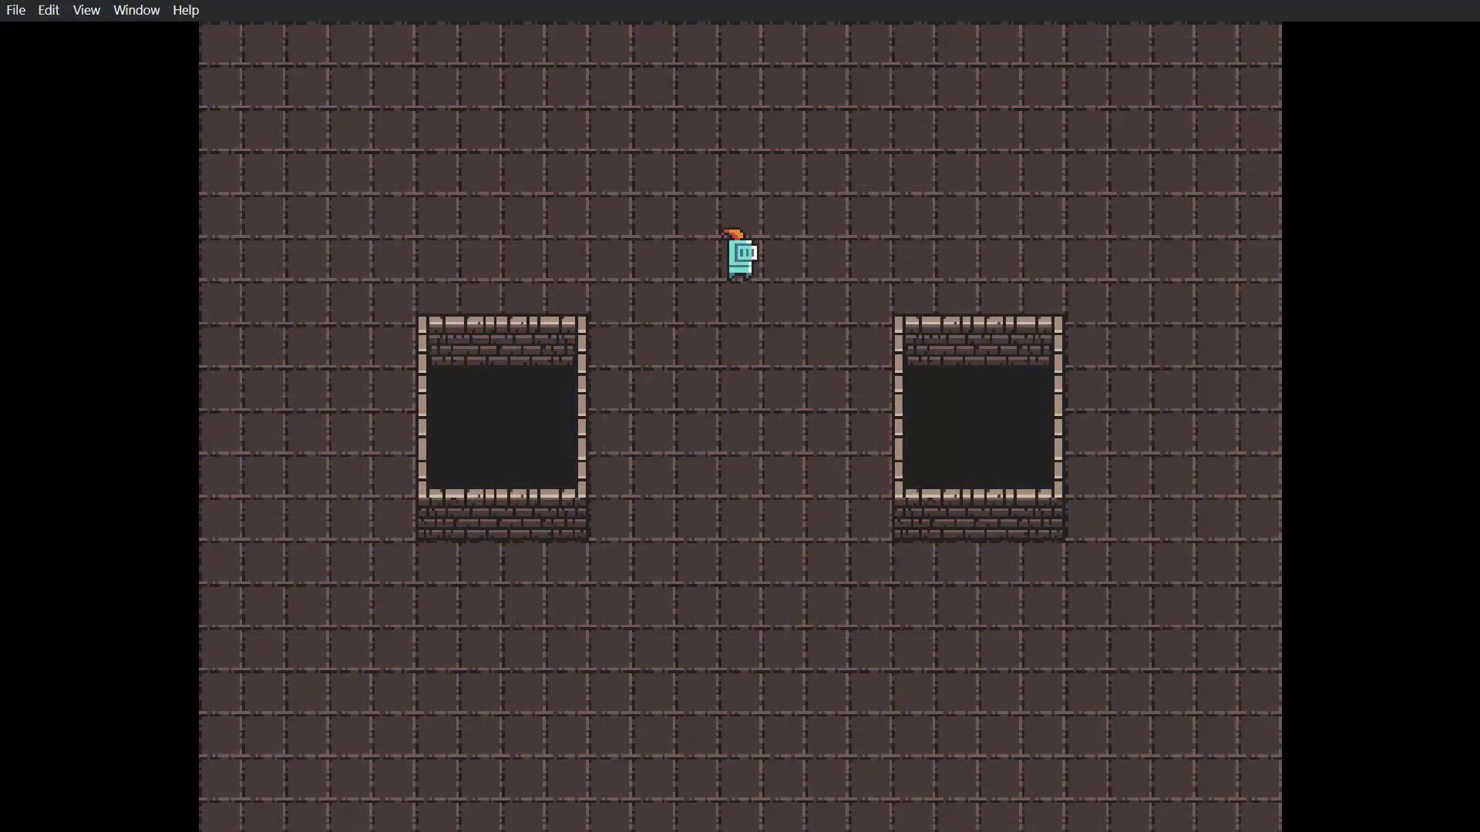
key("Right")
key("Right")
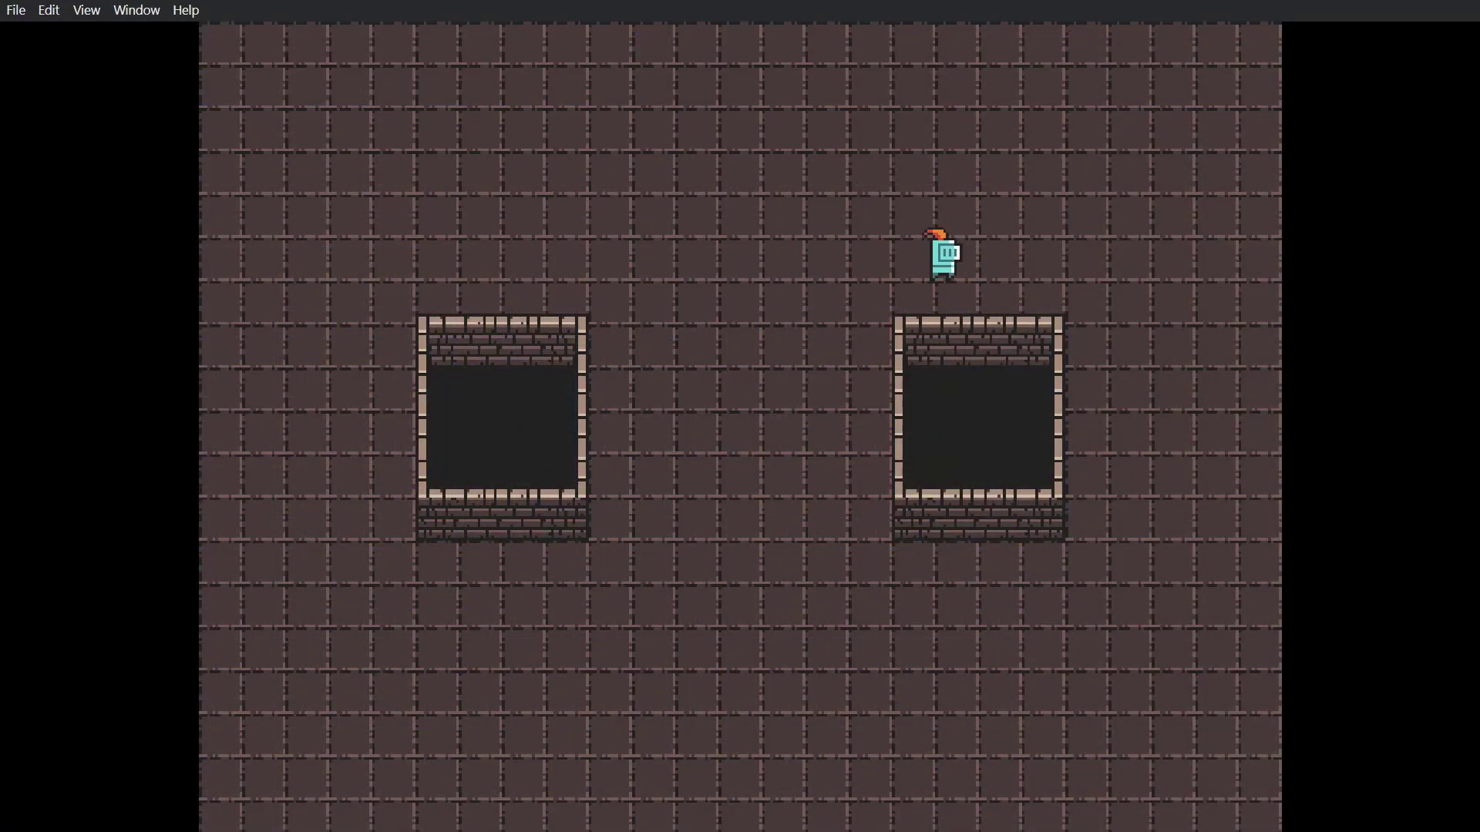
key("Down")
key("Up")
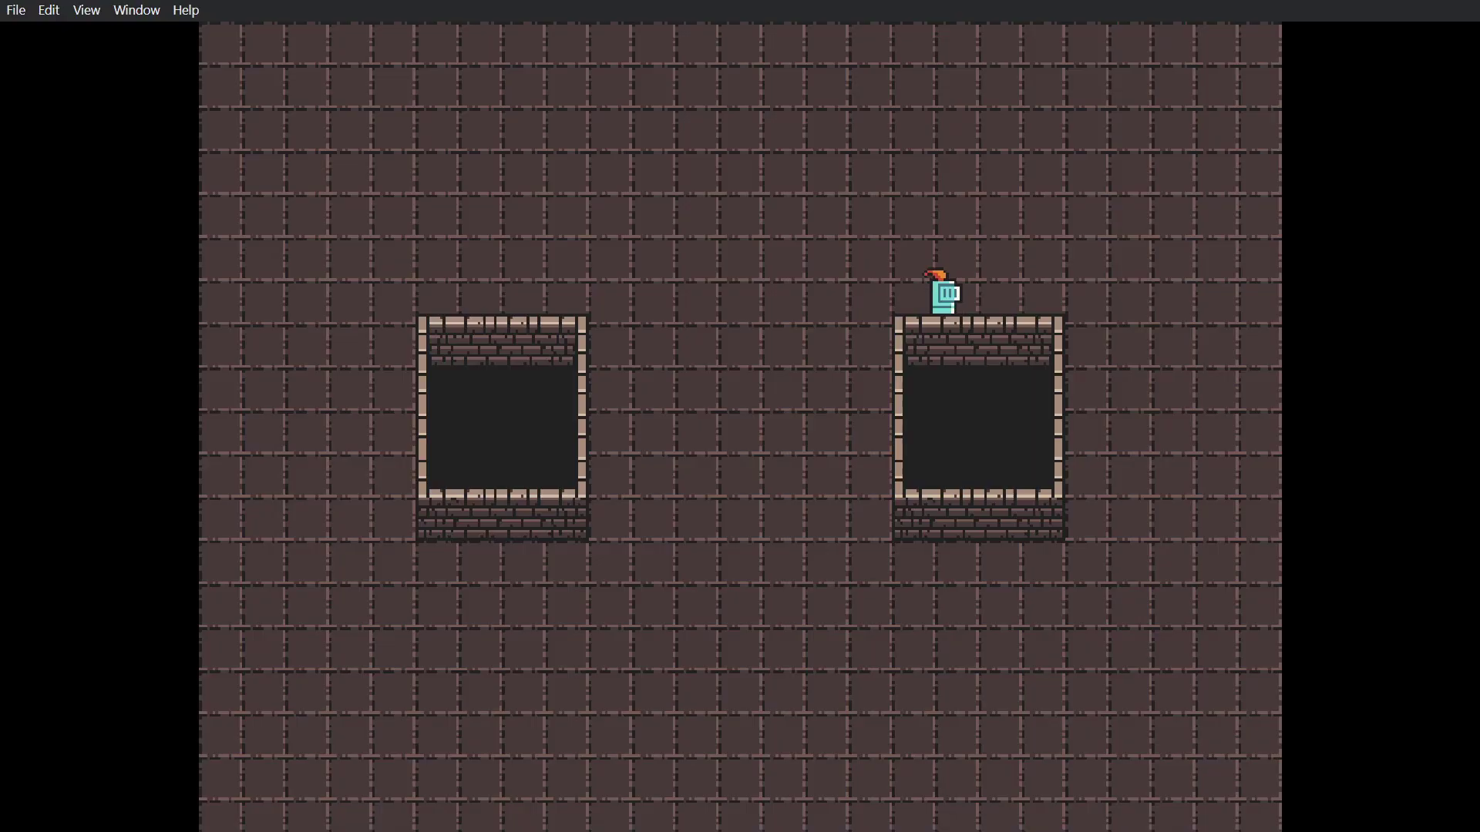
key("Down")
key("Up")
key("Left")
key("Left")
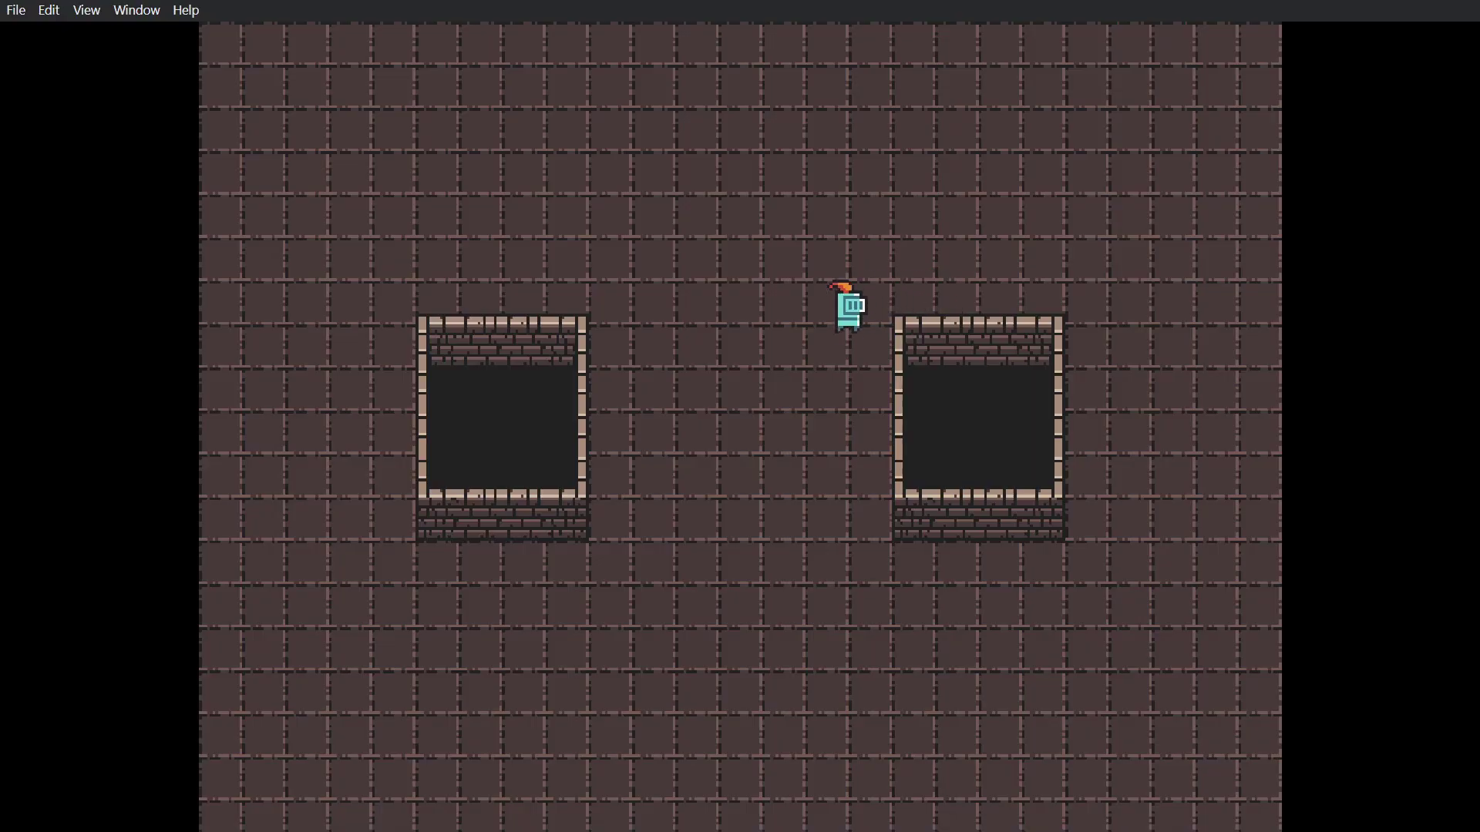
key("Down")
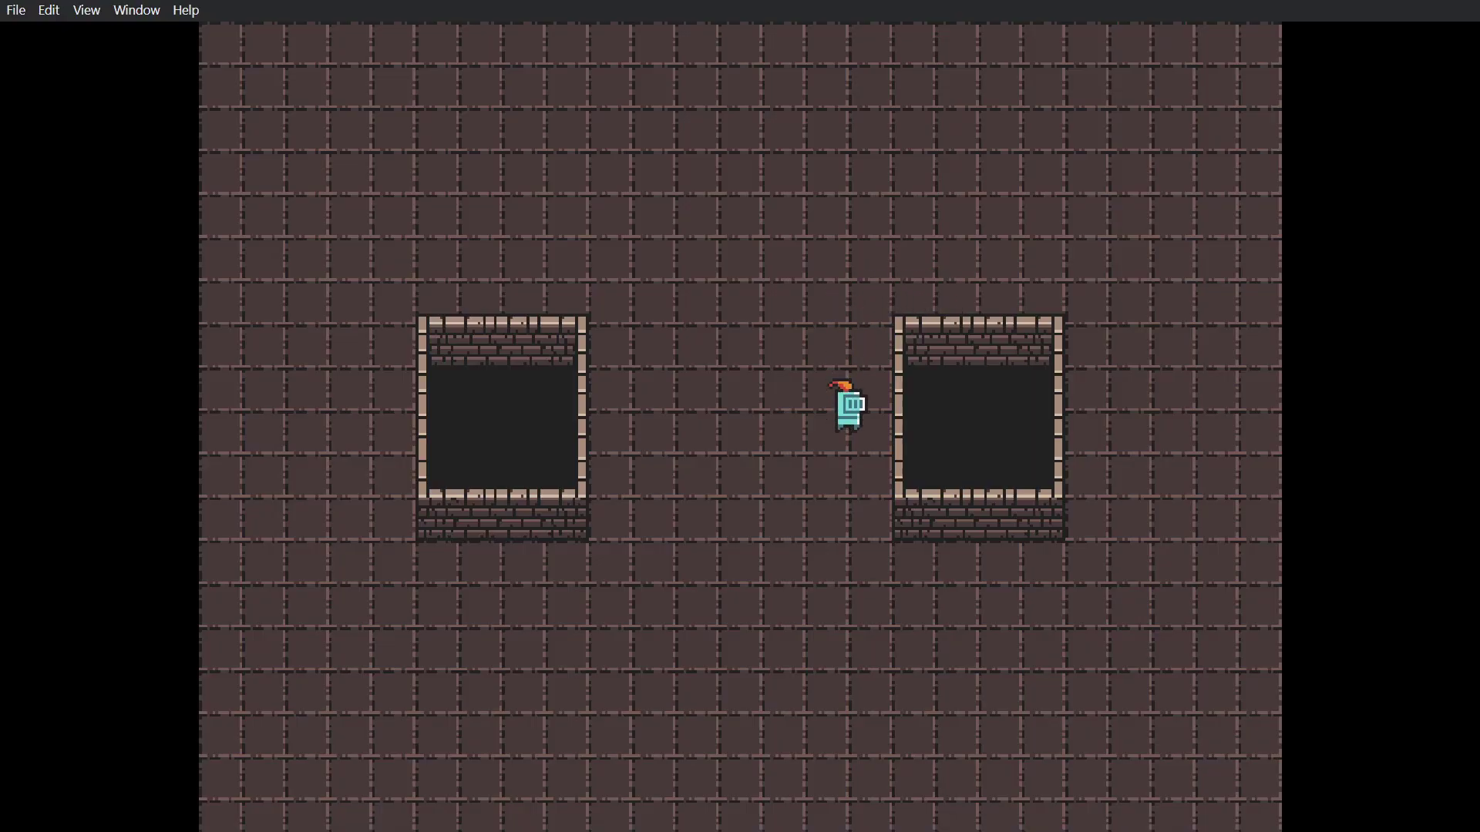
key("Down")
key("Right")
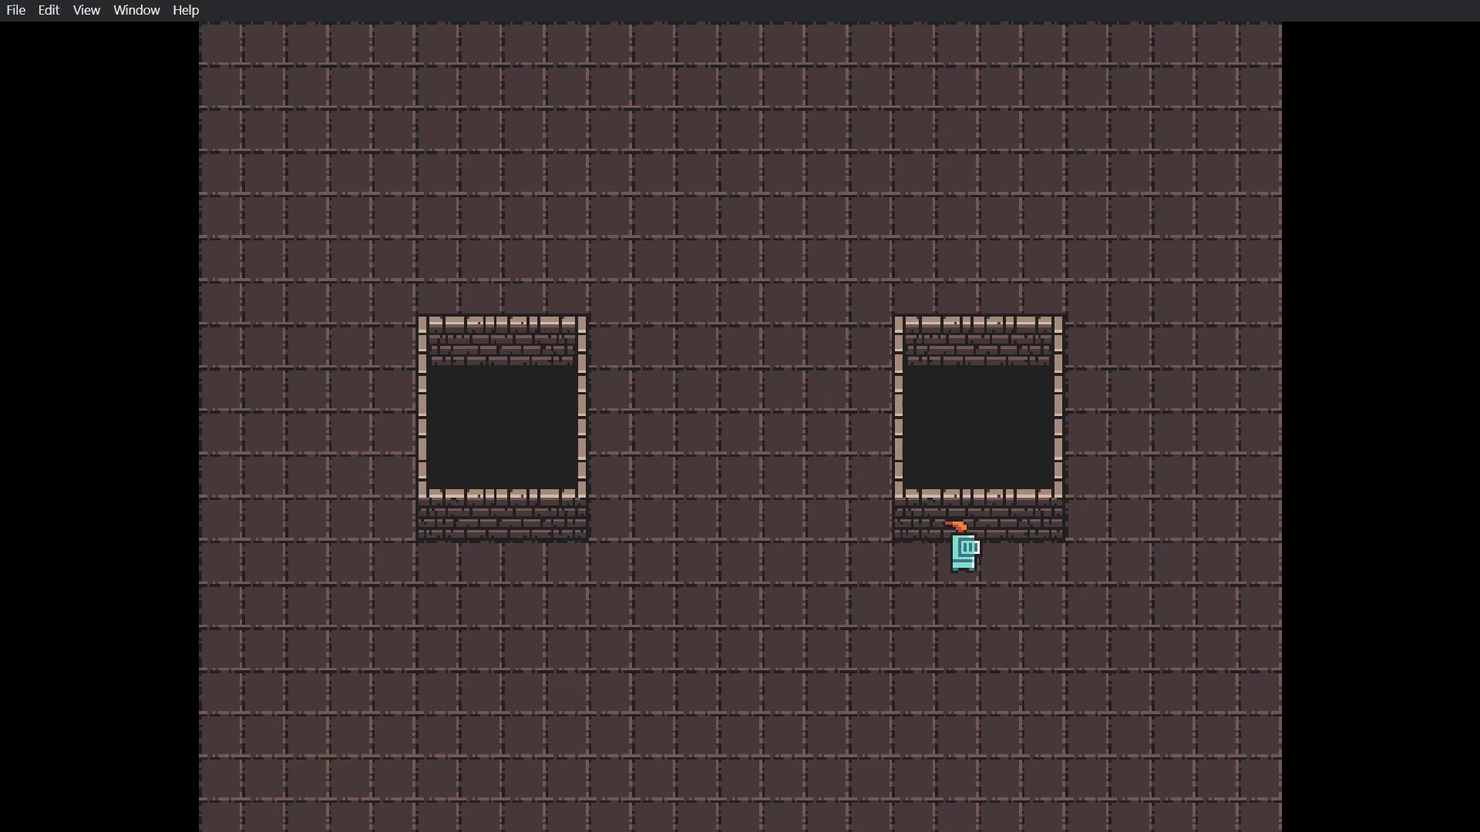
key("Left")
key("Right")
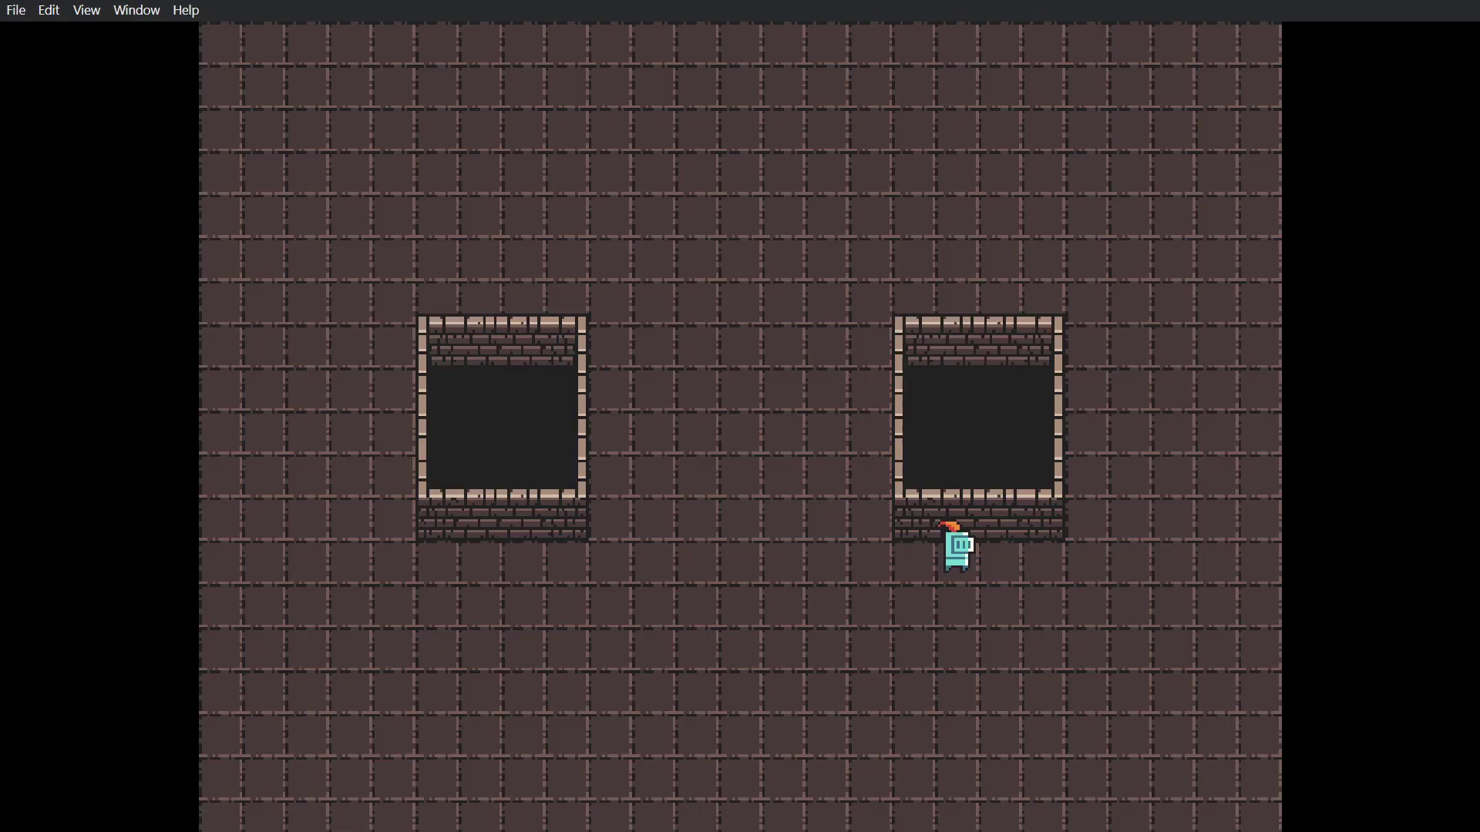
key("Left")
key("Up")
key("Right")
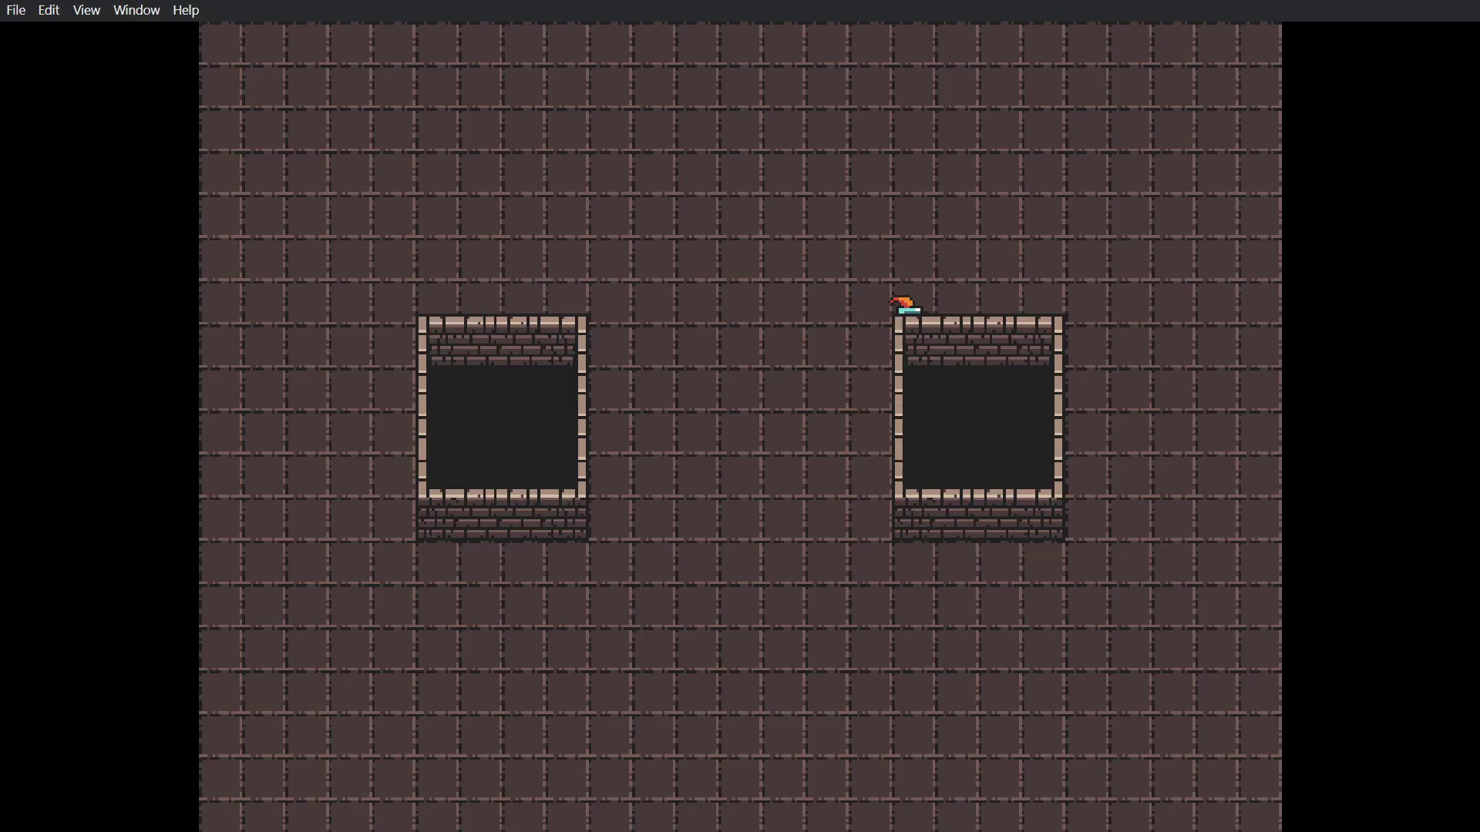
key("Right")
key("Left")
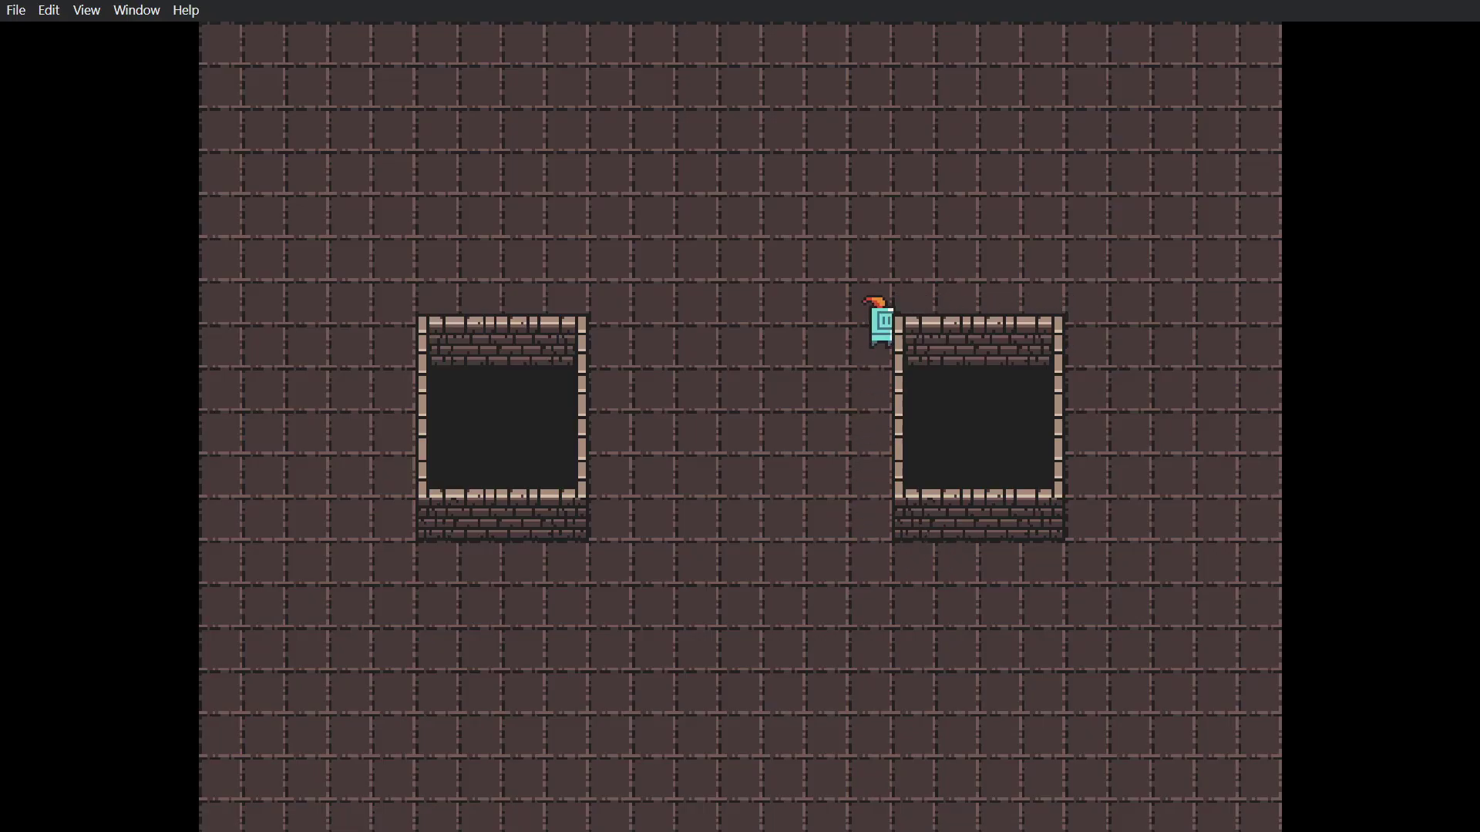
key("Down")
key("Down")
key("Right")
key("Left")
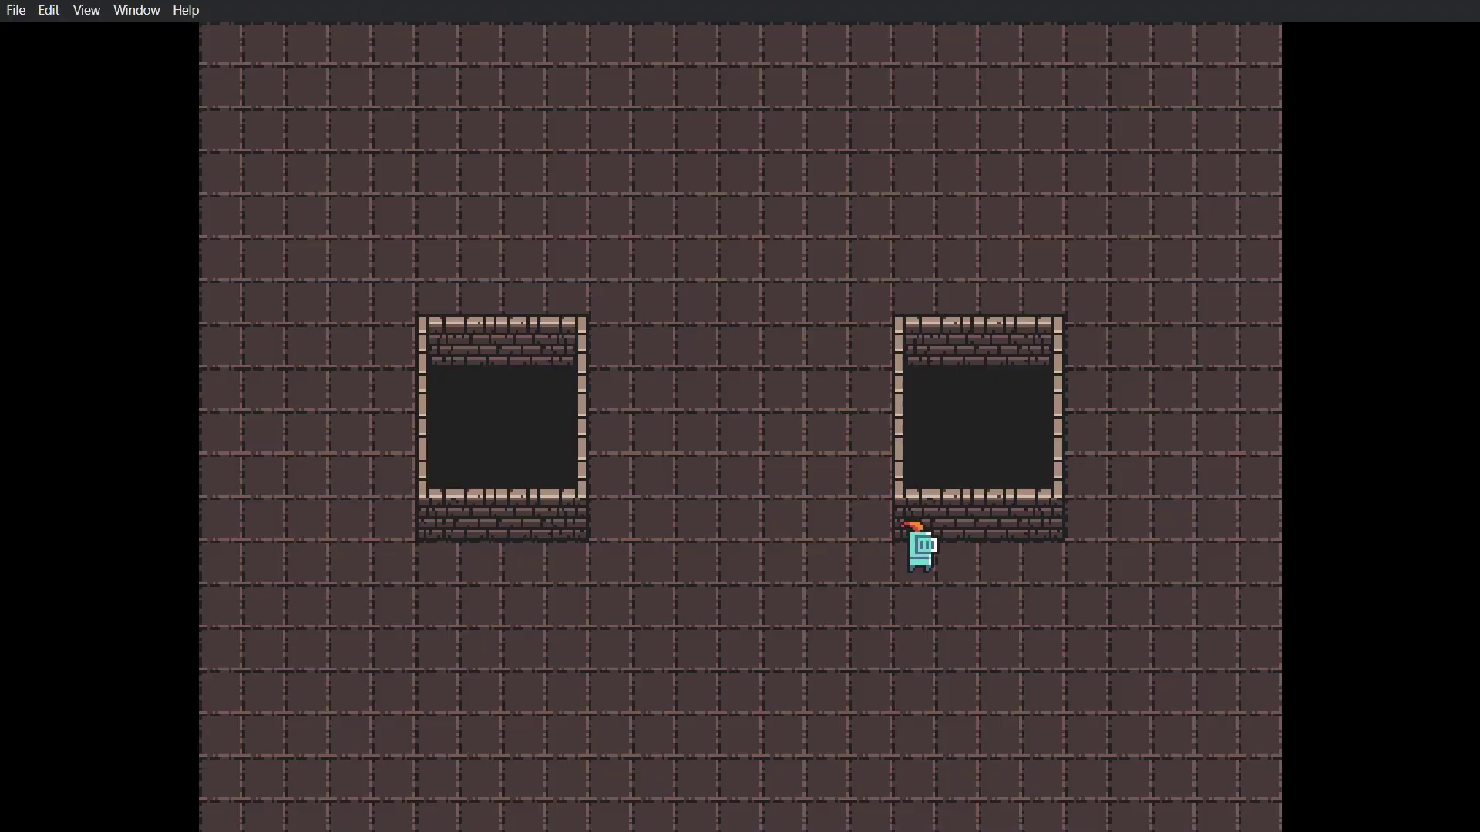
key("Left")
key("Up")
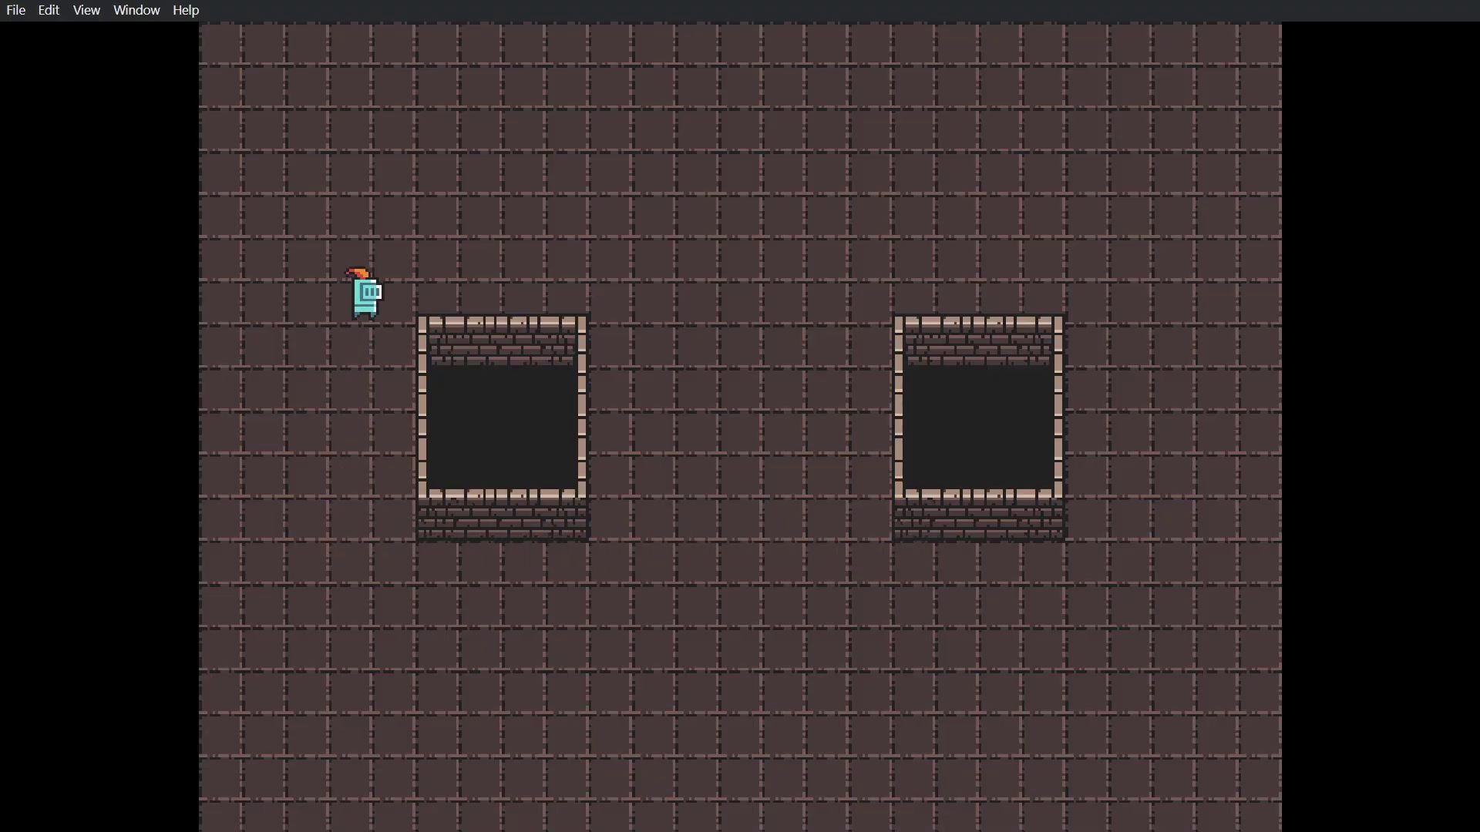
key("Right")
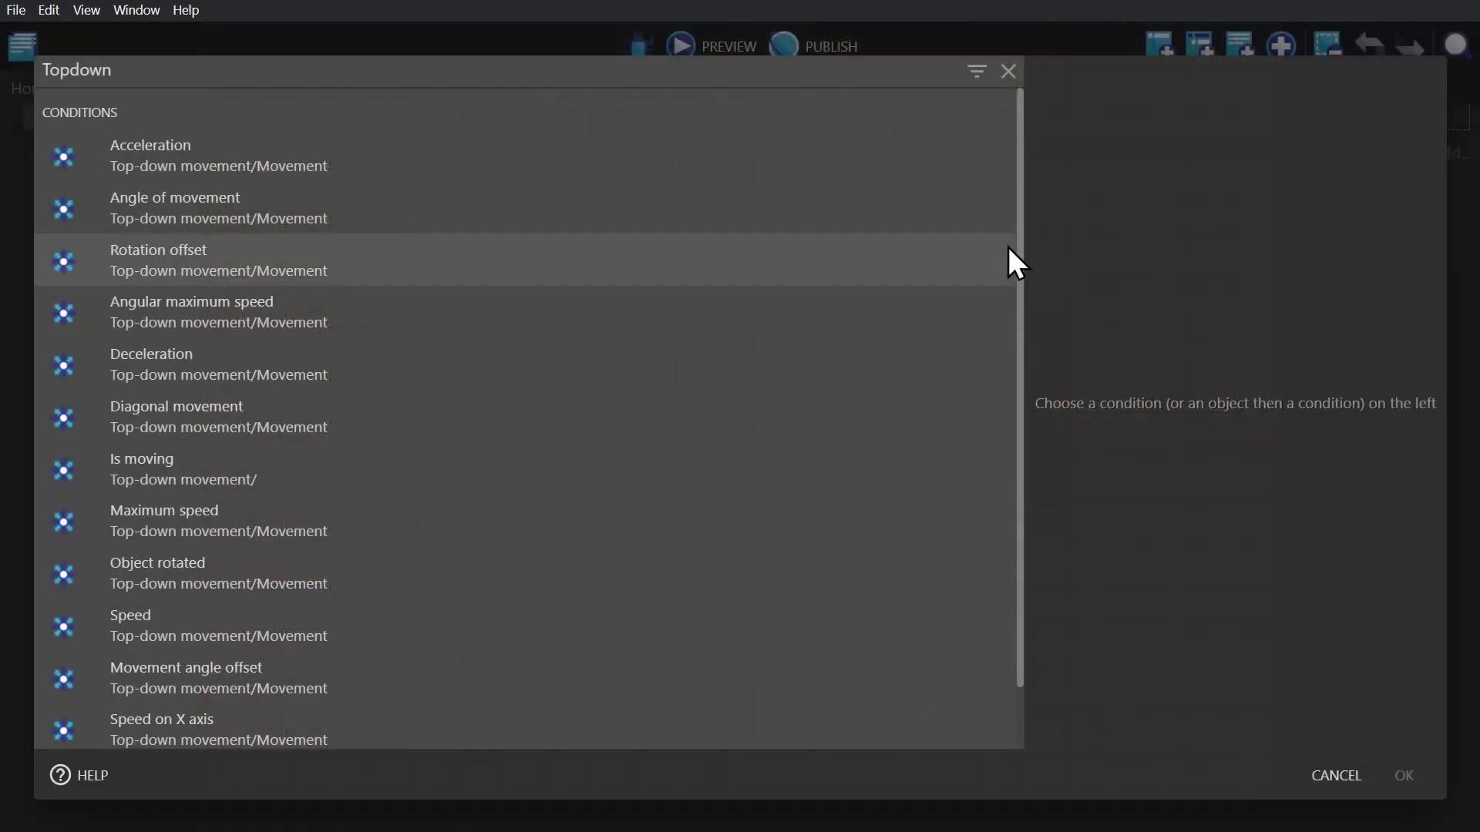
mouse_move(1022, 249)
left_mouse_down()
mouse_move(1032, 349)
mouse_move(1030, 220)
left_mouse_up()
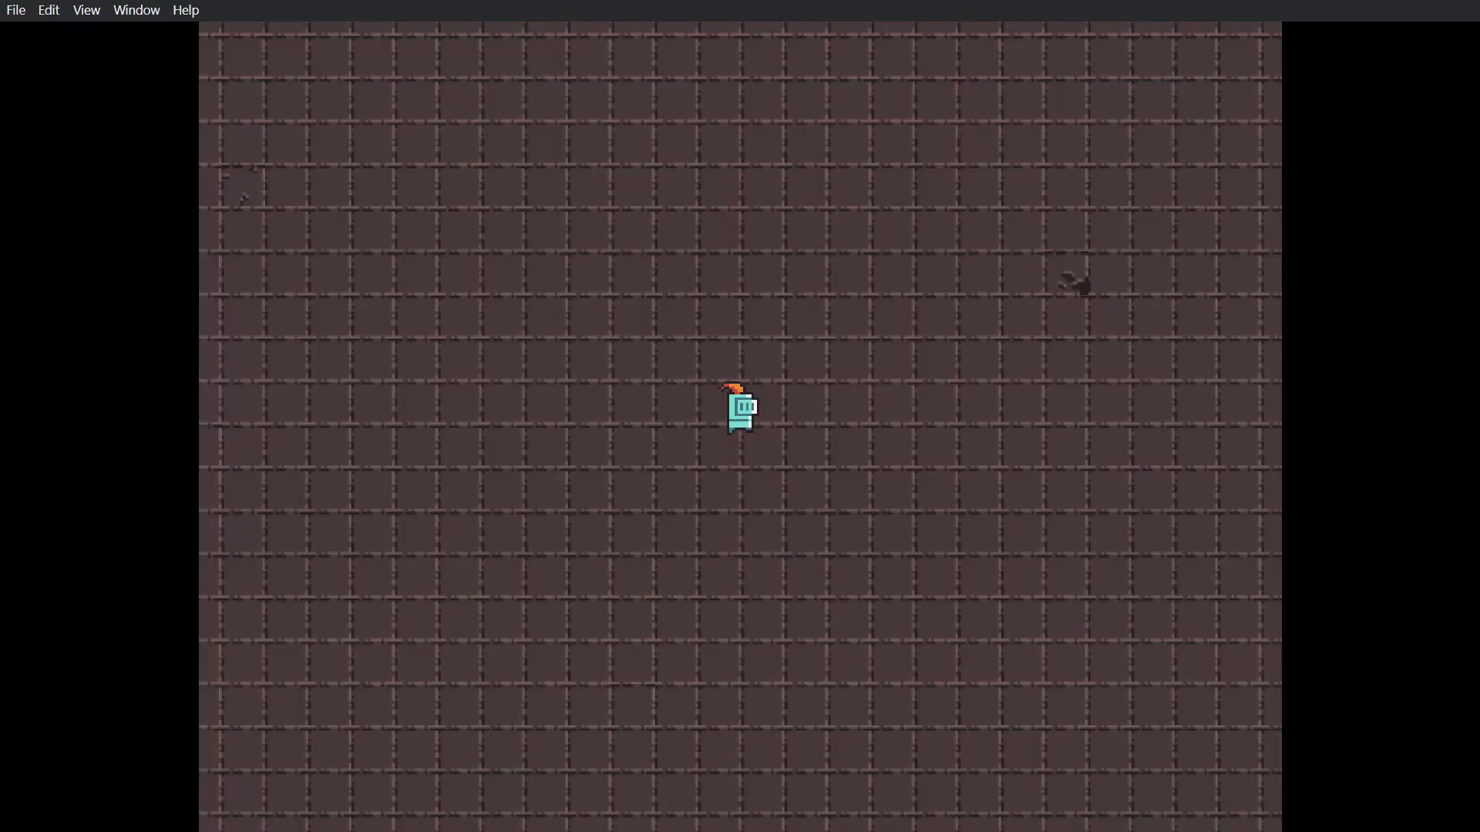
Step: Walk the player in all four directions across the large dungeon floor to test the top-down movement and its animation
key("Right")
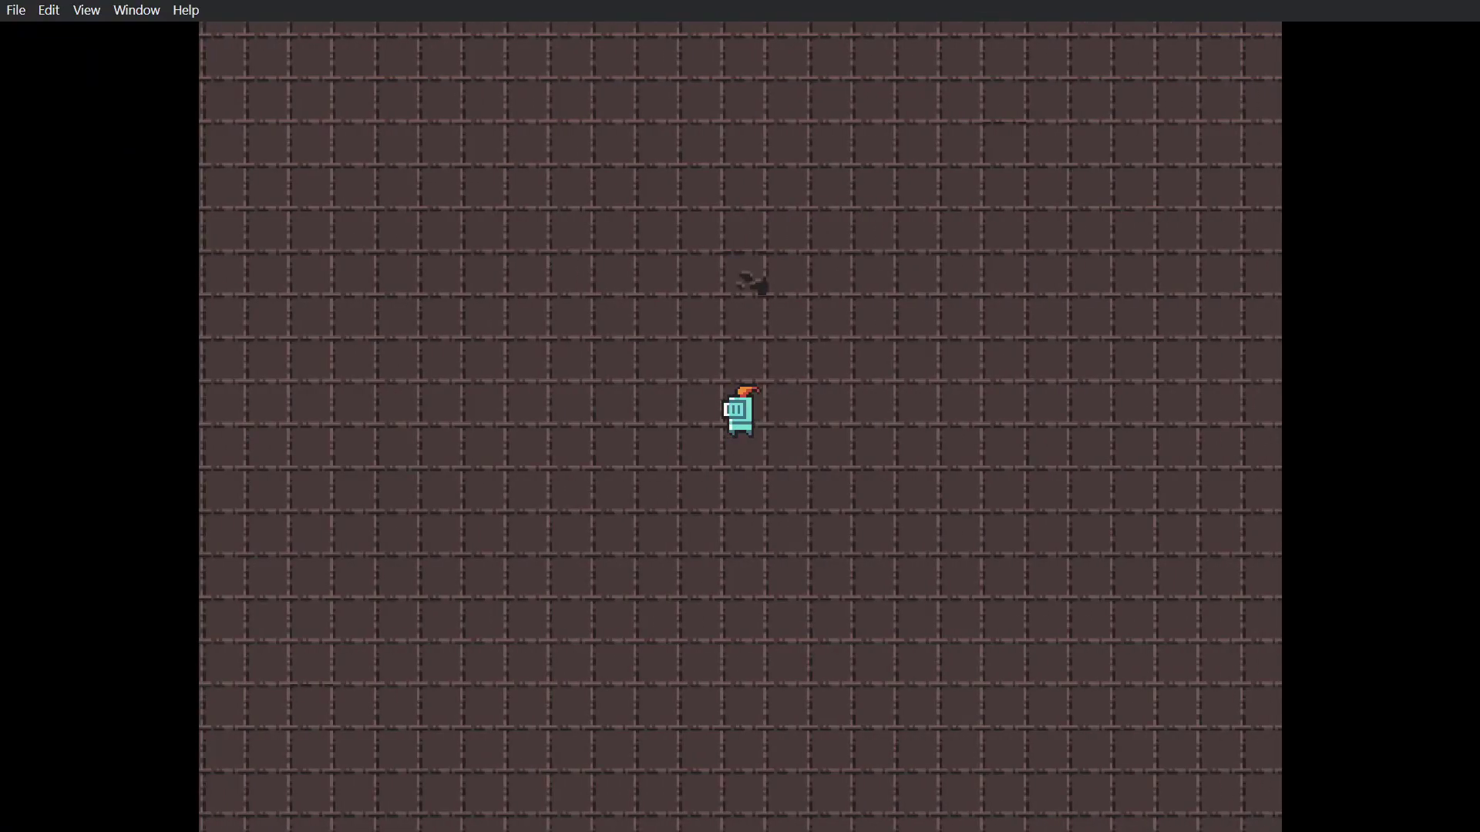
key("Left")
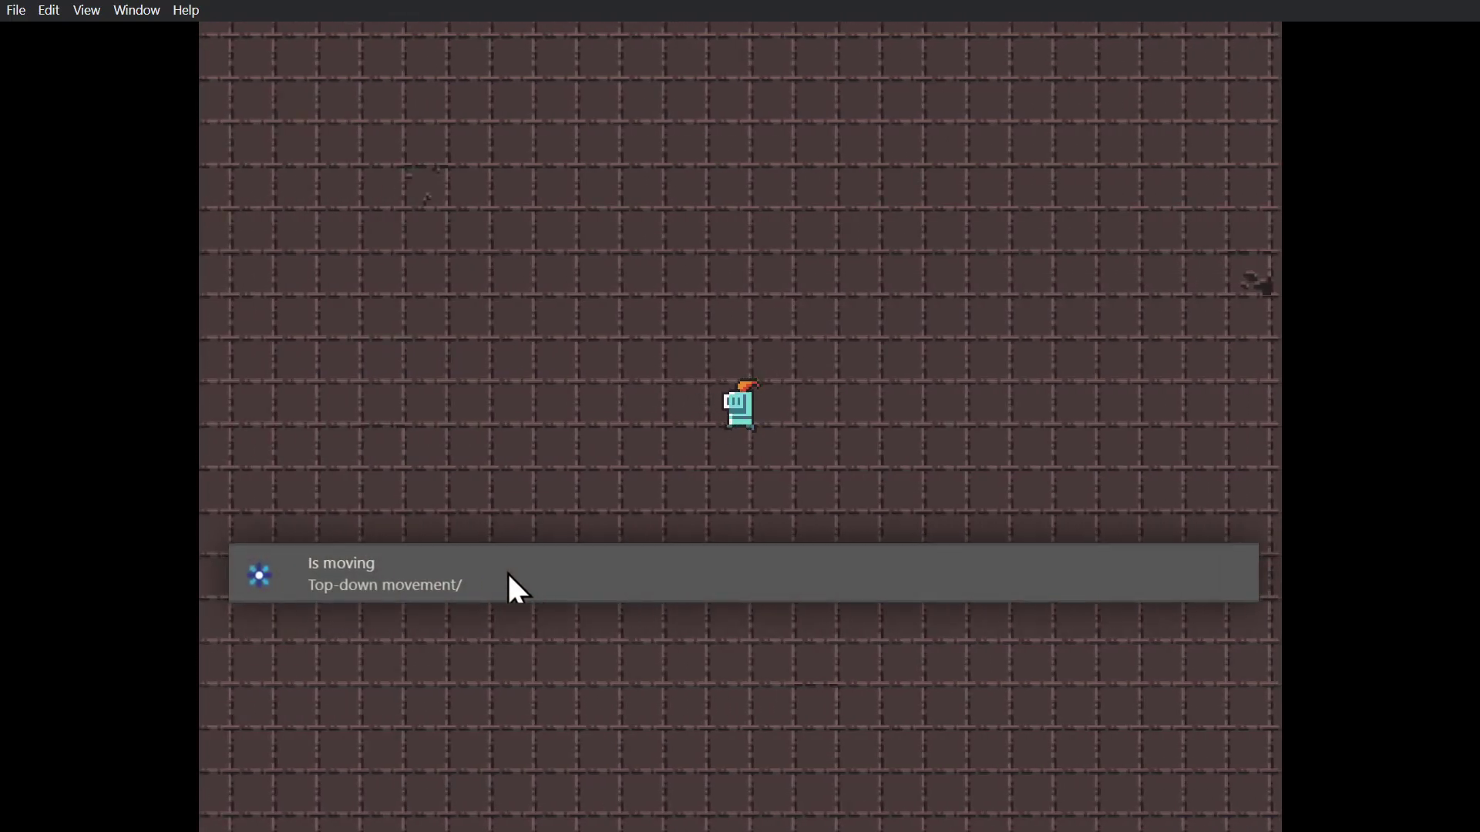
key("Up")
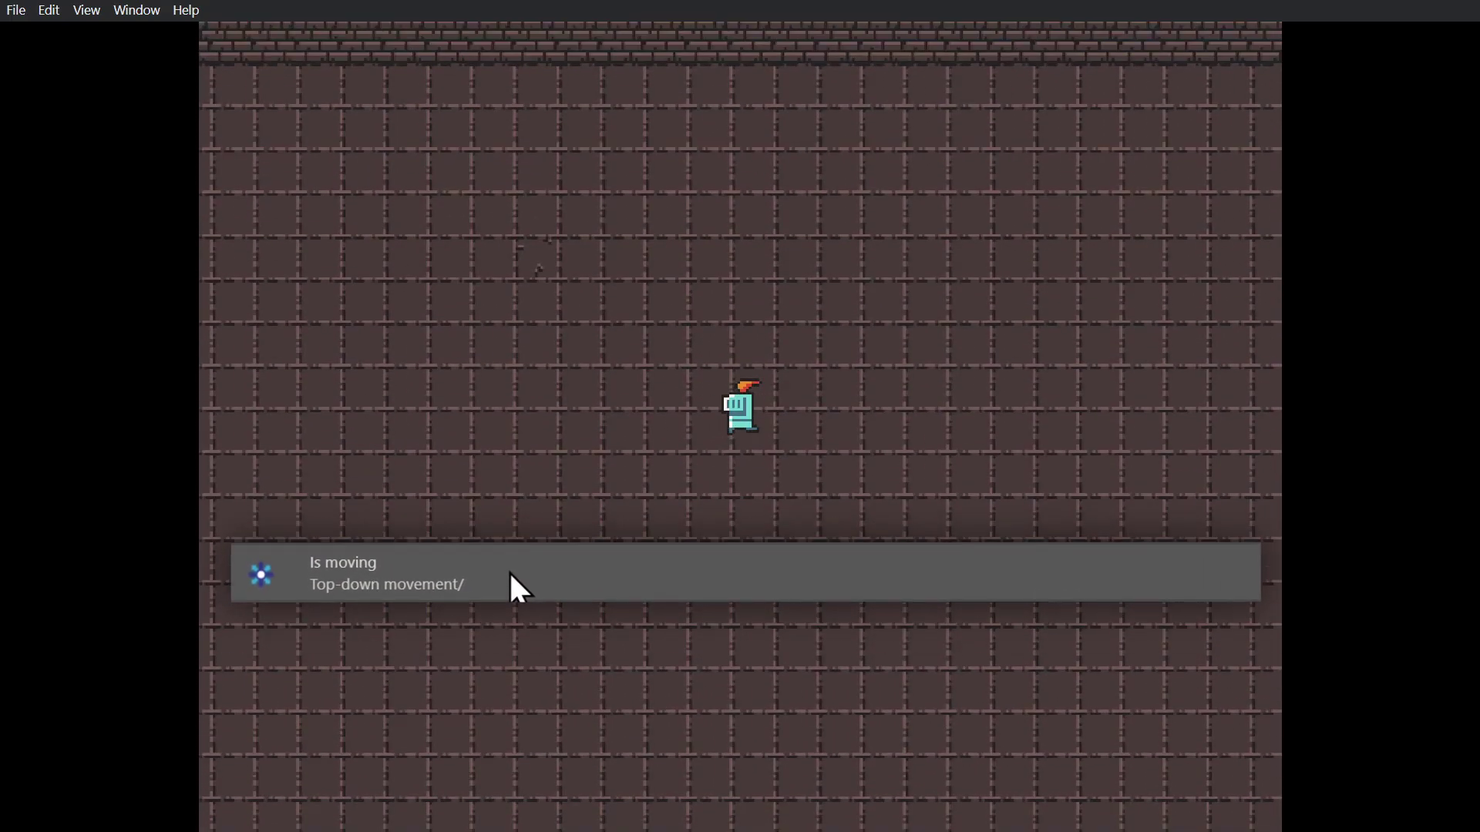
key("Down")
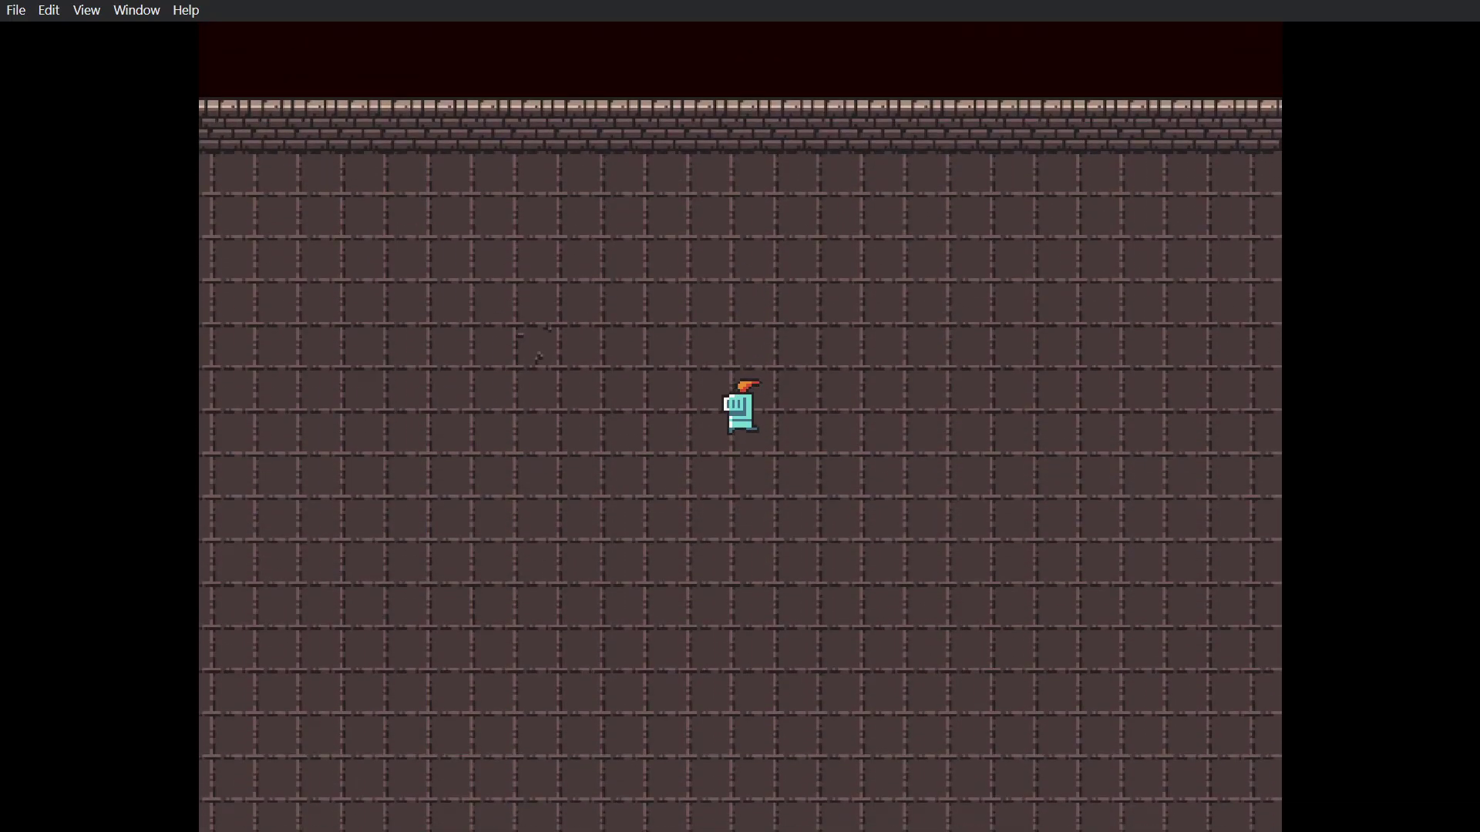
key("Down")
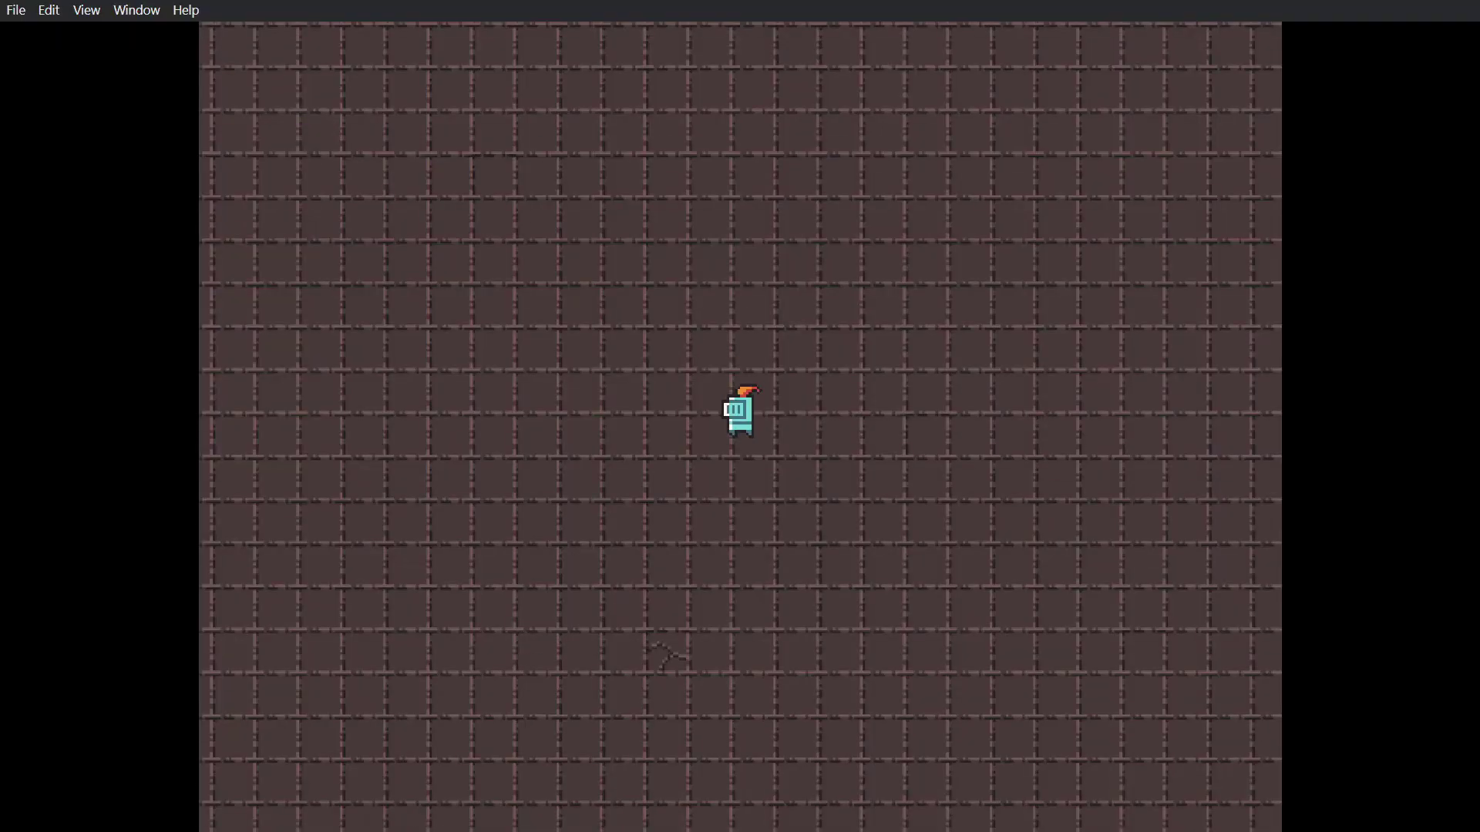
key("Right")
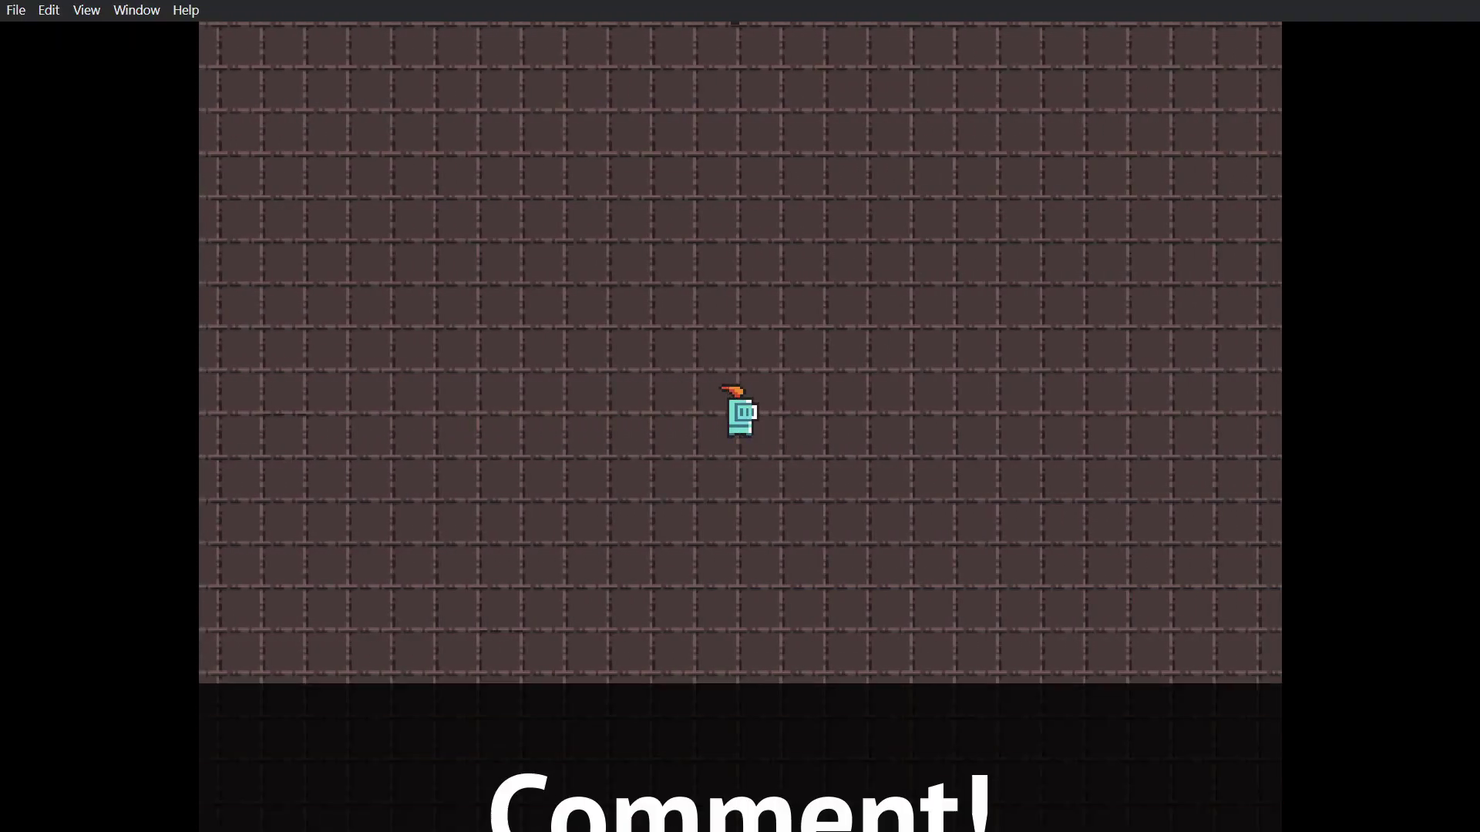
key("Left")
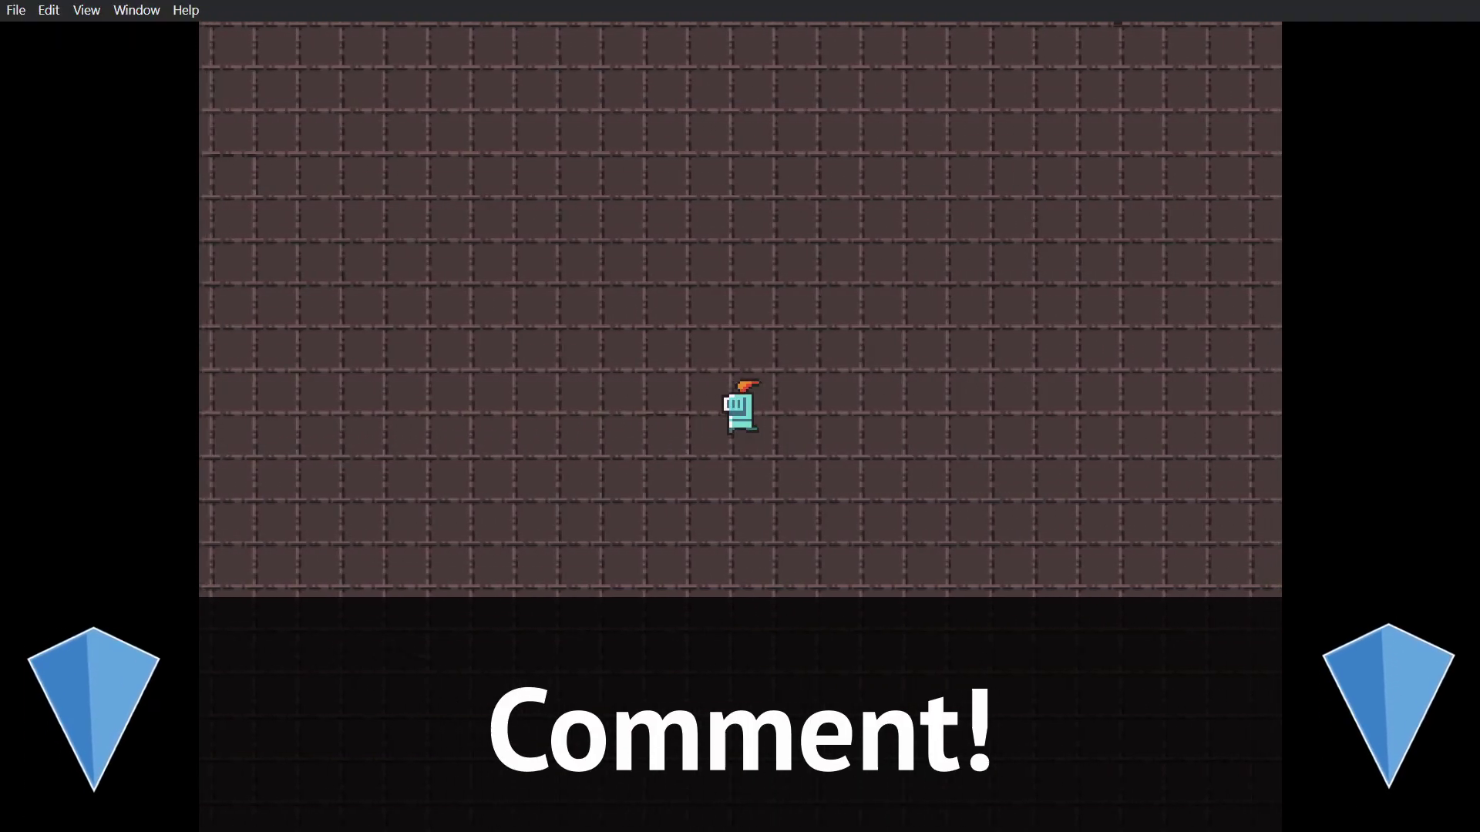
key("Right")
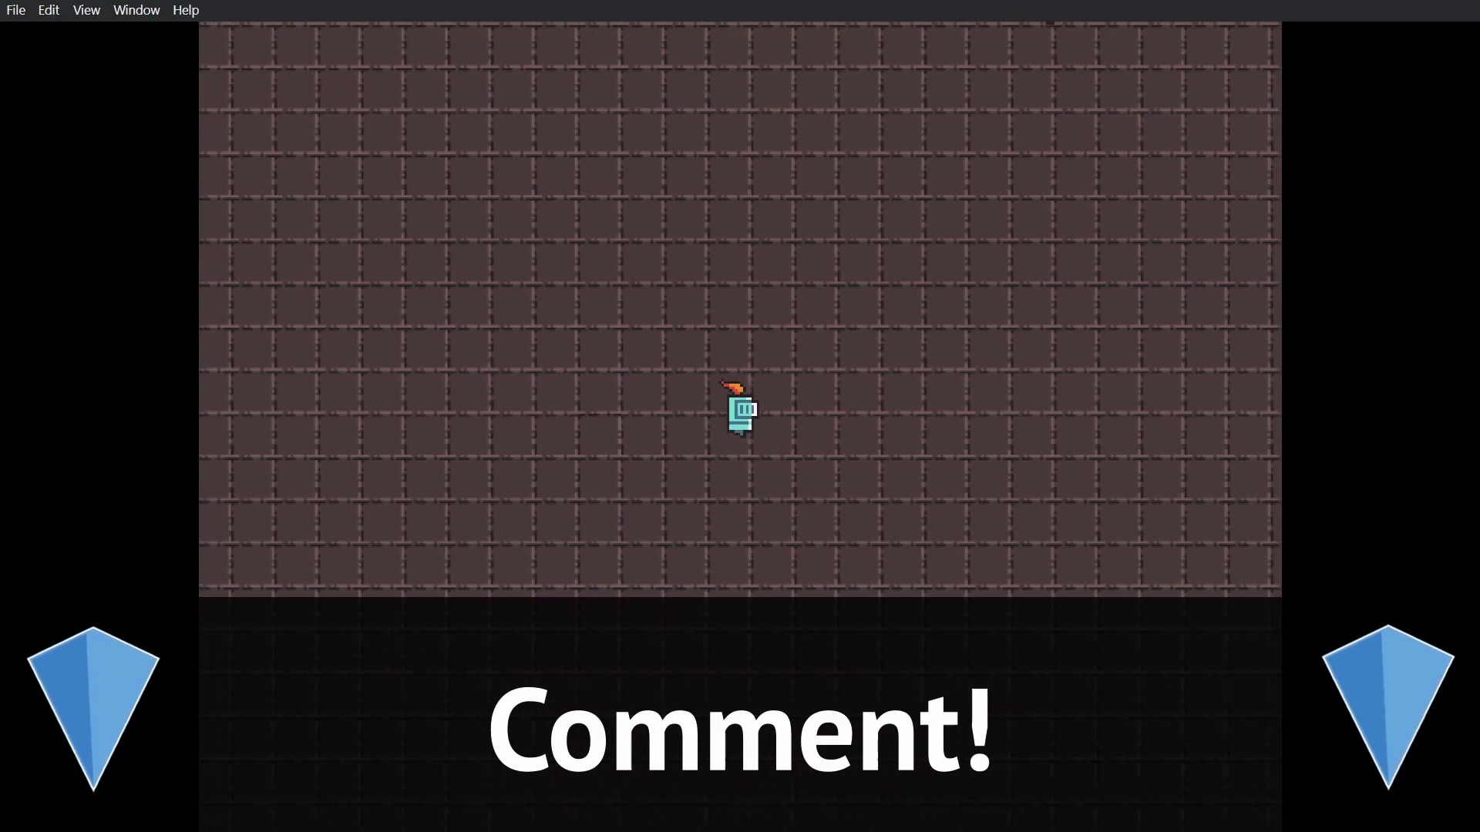
key("Right")
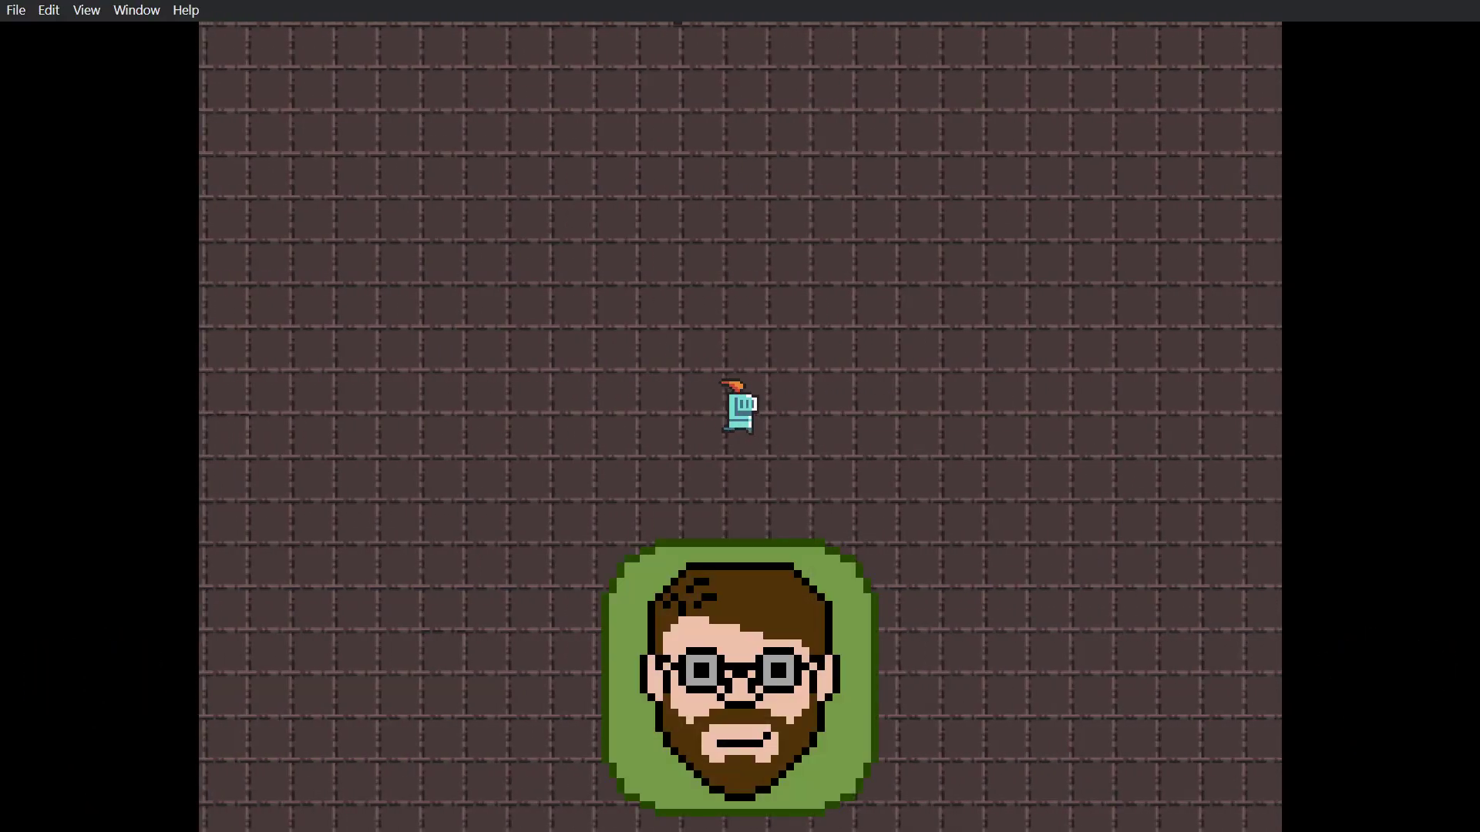